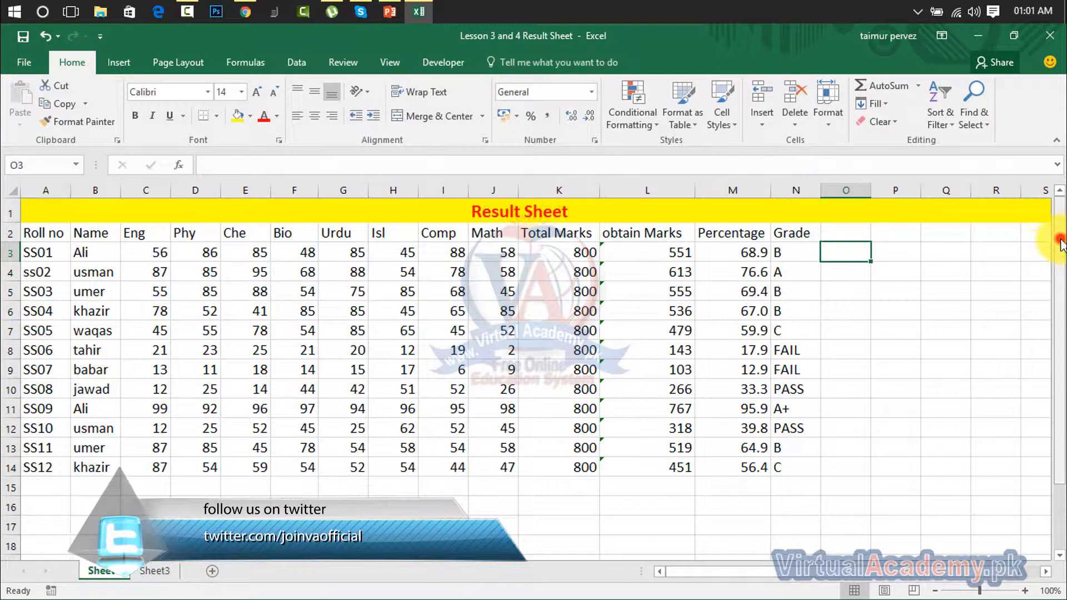
# Enter the value 5 in cell D17
pyautogui.moveTo(1058, 253); pyautogui.dragTo(1049, 357)
pyautogui.click(644, 475)
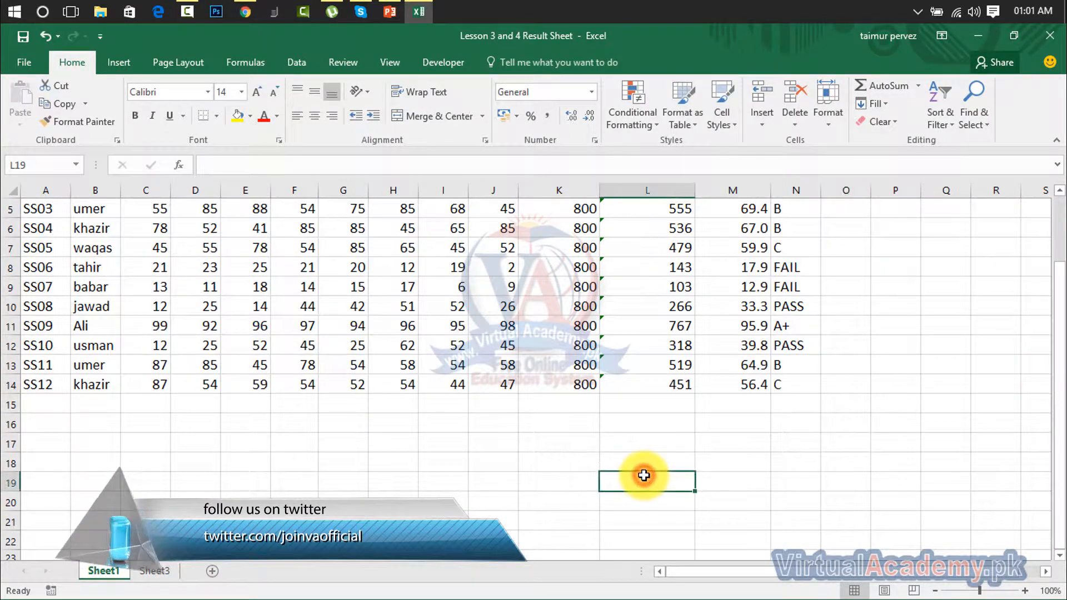
pyautogui.click(197, 443)
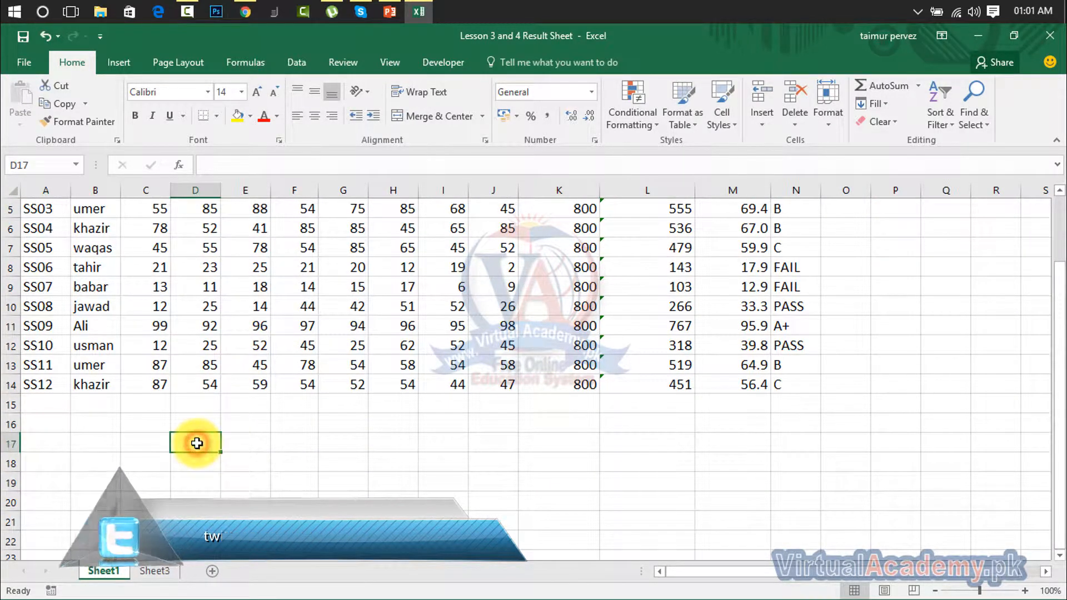
pyautogui.write('5')
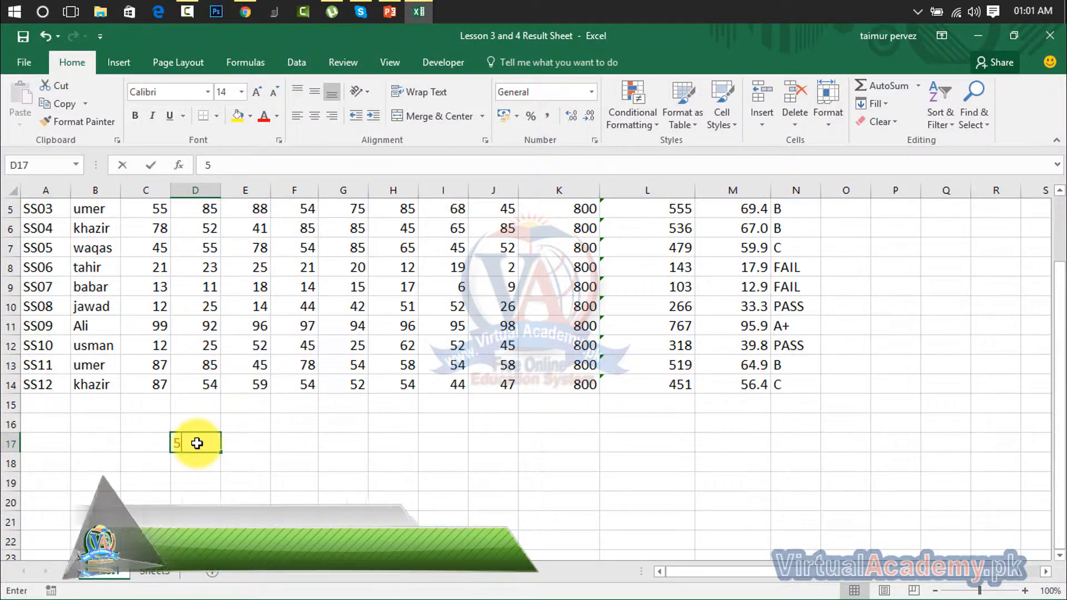
pyautogui.click(262, 448)
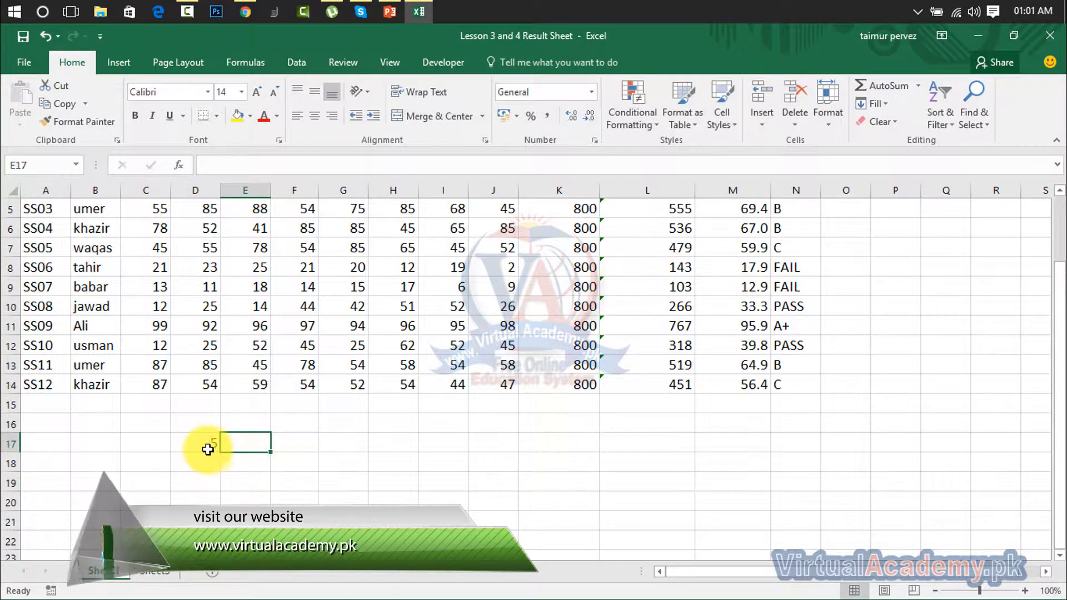
# Copy the 5 across row 17 from D17 to P17 with Fill Right
pyautogui.moveTo(200, 445); pyautogui.dragTo(907, 445)
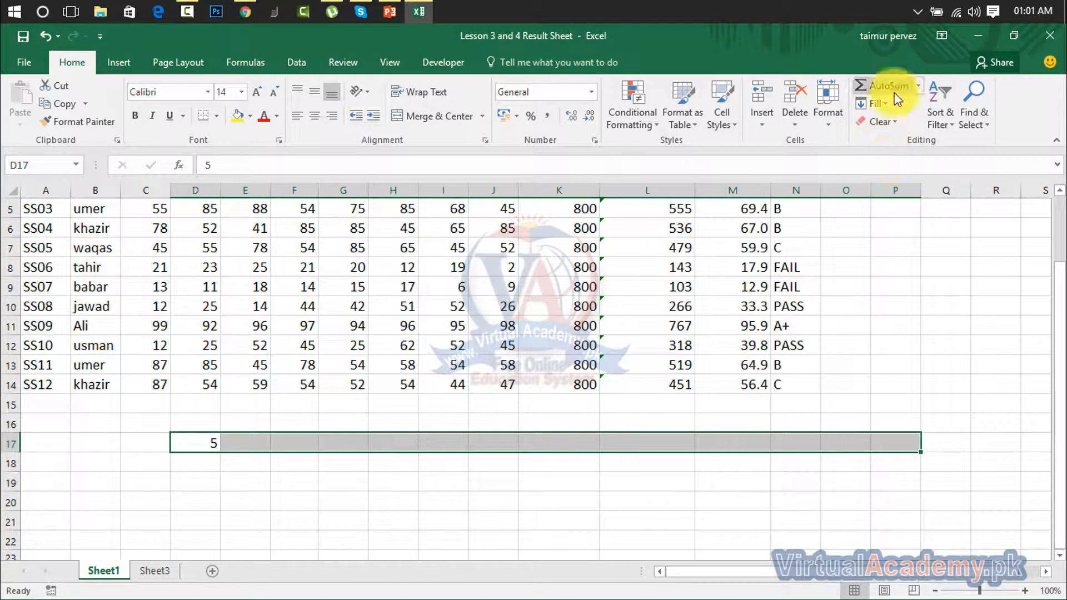
pyautogui.click(883, 105)
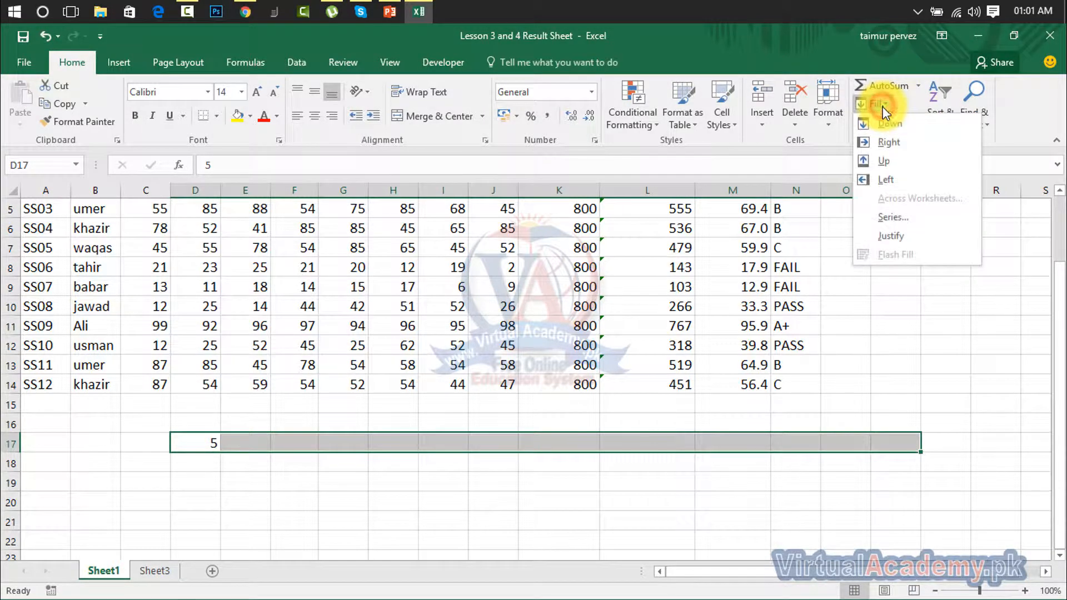
pyautogui.click(893, 143)
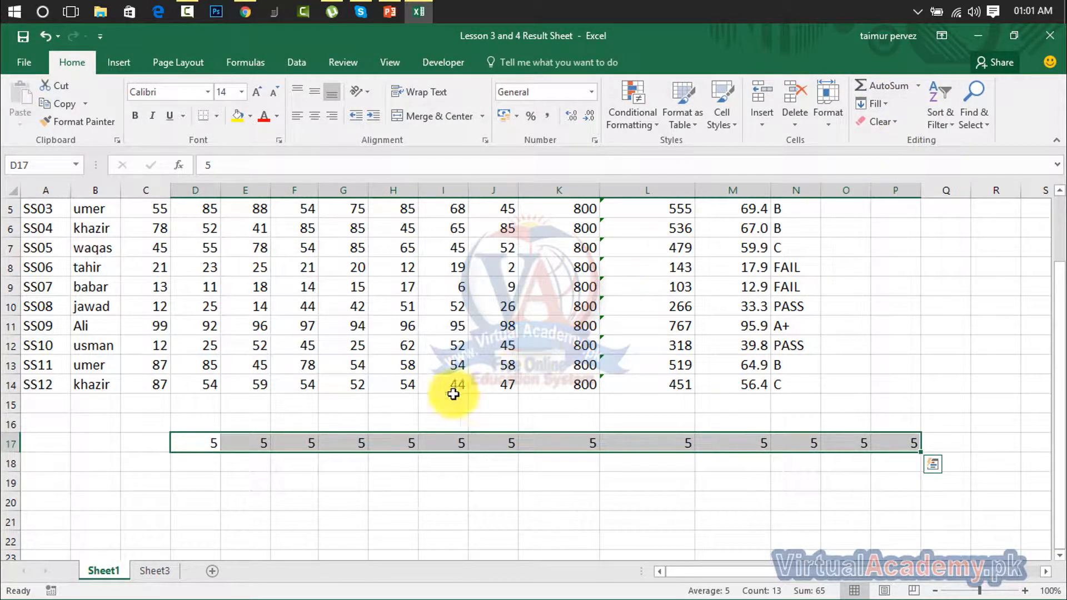
pyautogui.click(893, 443)
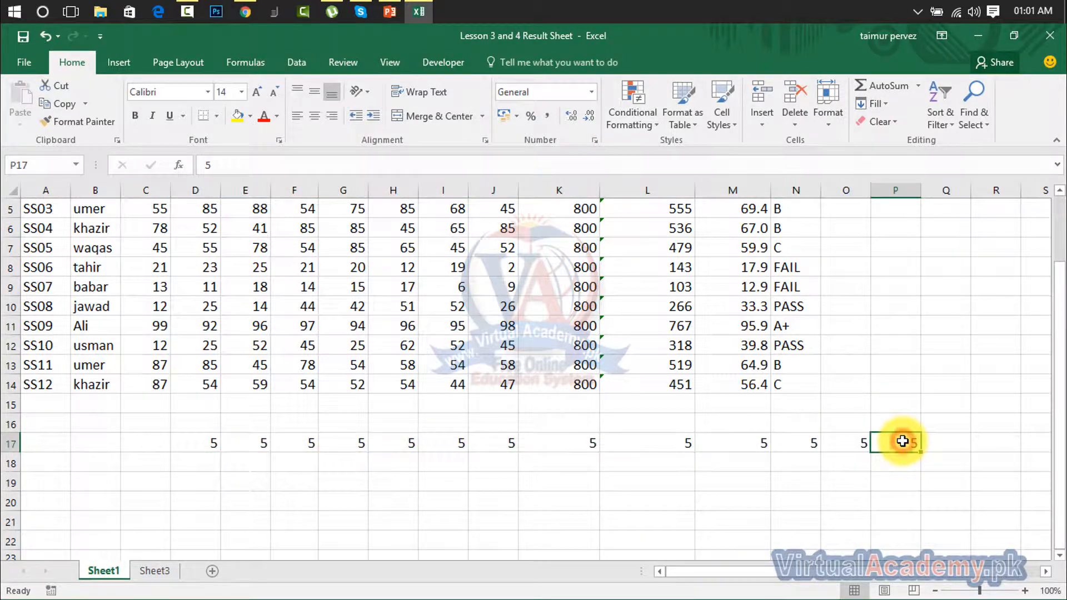
pyautogui.moveTo(900, 443); pyautogui.dragTo(887, 253)
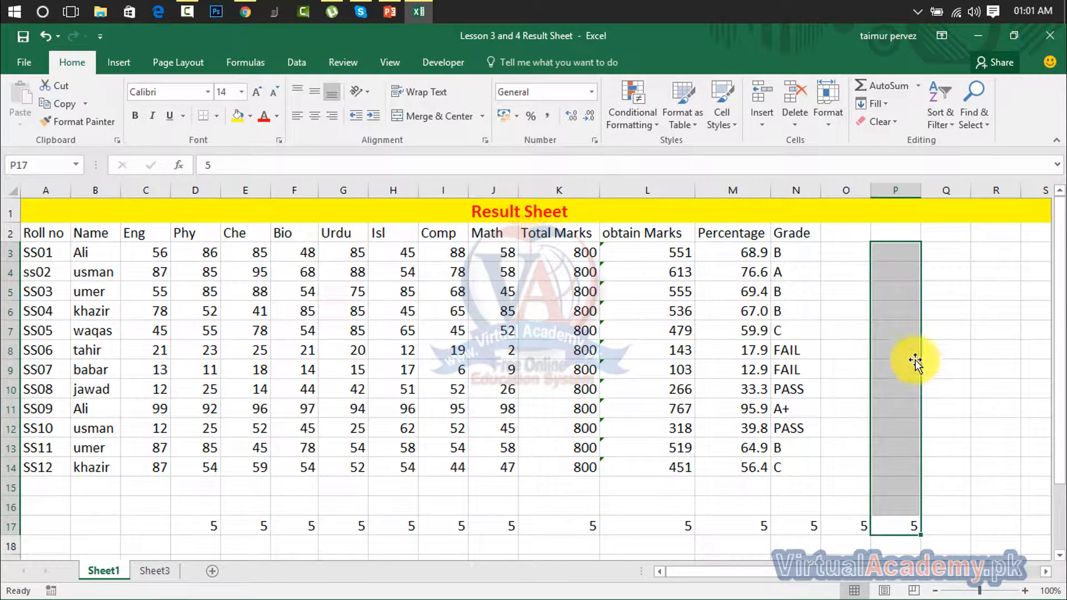
# Copy P17's 5 up column P with Fill Up
pyautogui.click(885, 109)
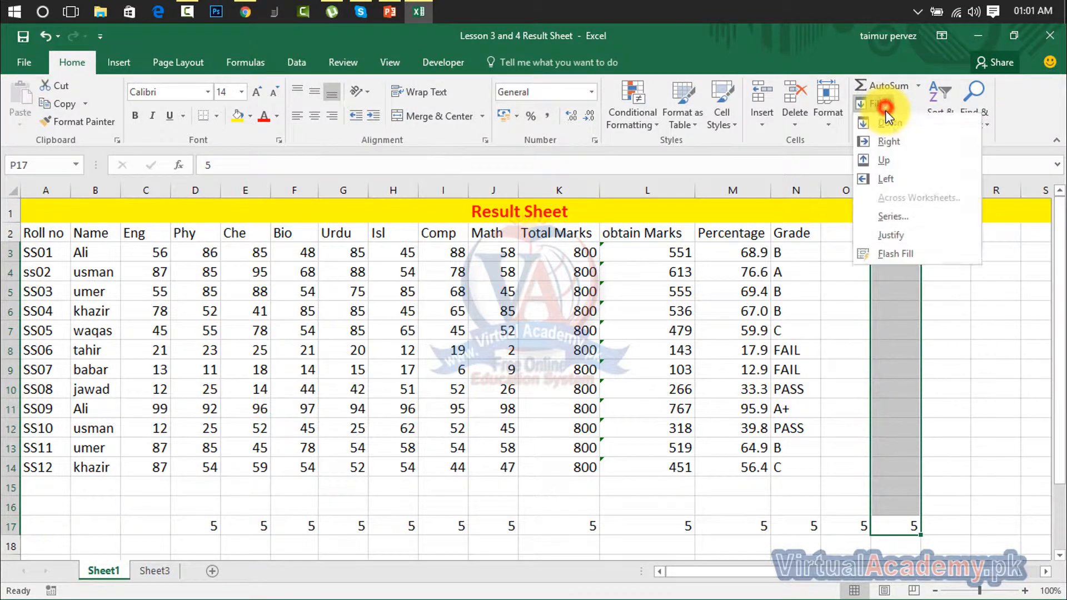
pyautogui.click(885, 161)
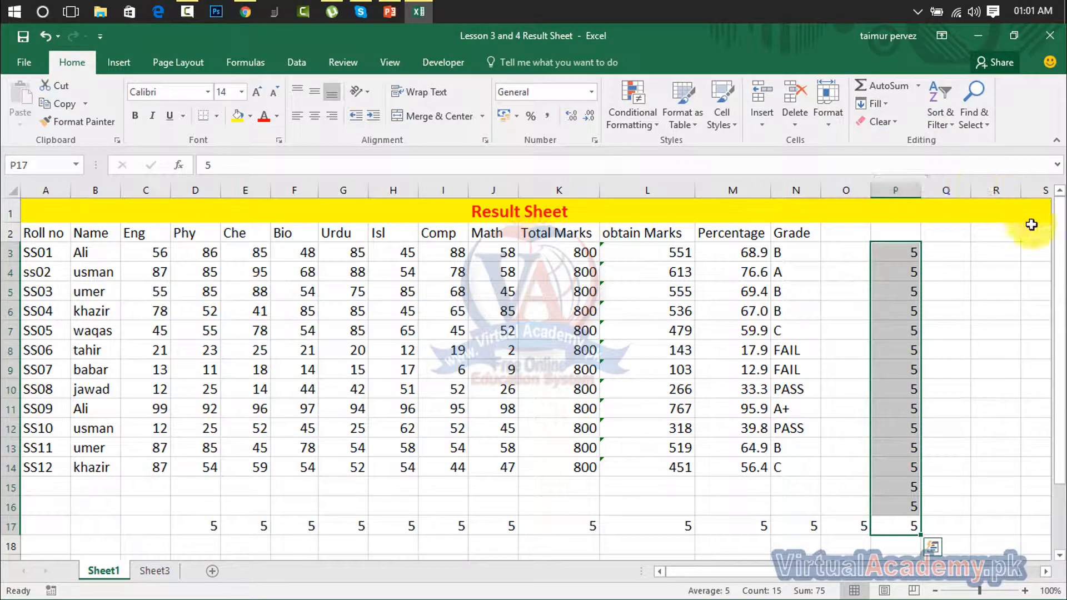
pyautogui.moveTo(1057, 244); pyautogui.dragTo(1053, 389)
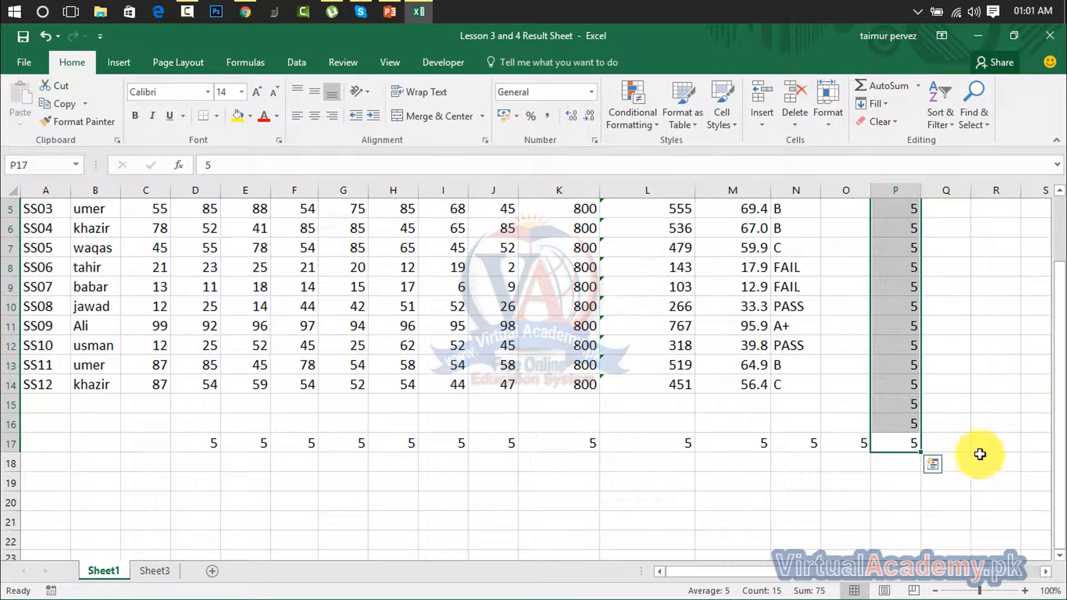
# Copy the 5 down column P from P17 to P33 with Fill Down
pyautogui.moveTo(900, 438)
pyautogui.mouseDown()
pyautogui.moveTo(900, 586)
pyautogui.moveTo(894, 423)
pyautogui.mouseUp()
pyautogui.moveTo(1055, 433); pyautogui.dragTo(1051, 382)
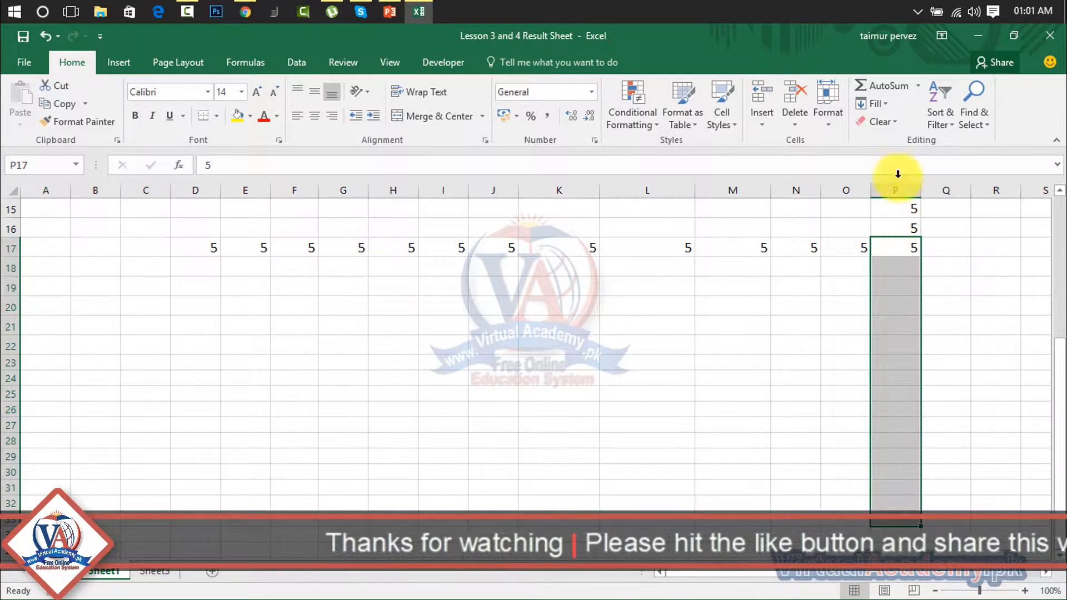
pyautogui.click(876, 102)
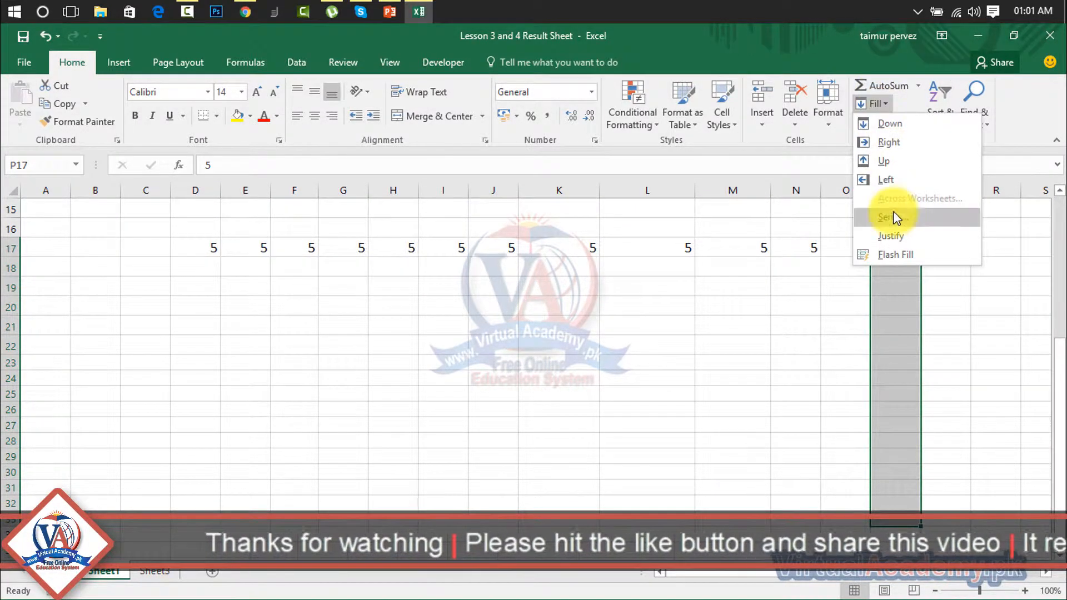
pyautogui.click(912, 123)
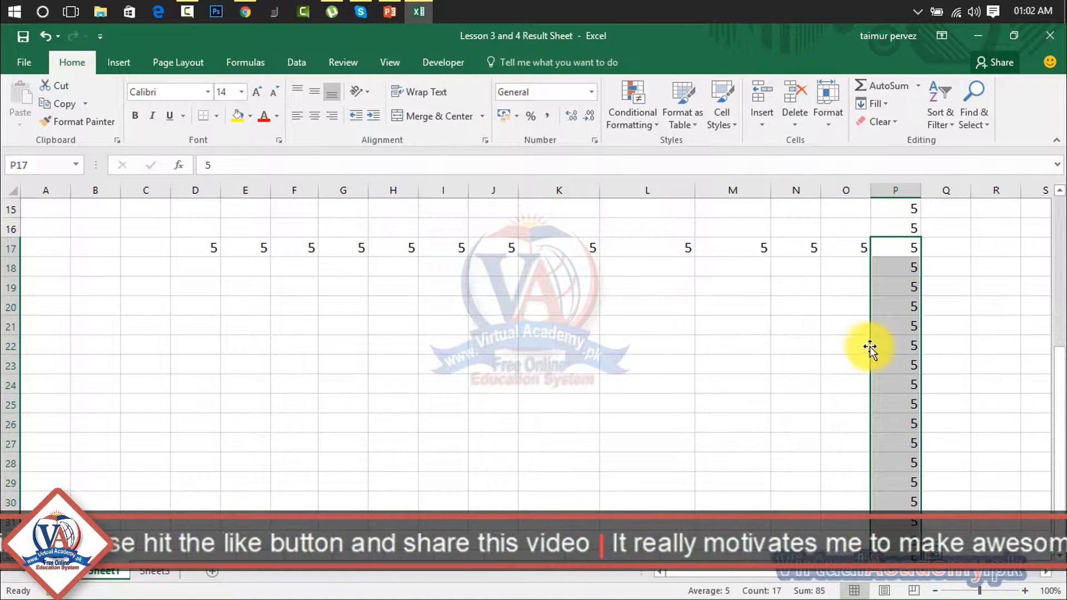
pyautogui.moveTo(893, 365); pyautogui.dragTo(298, 368)
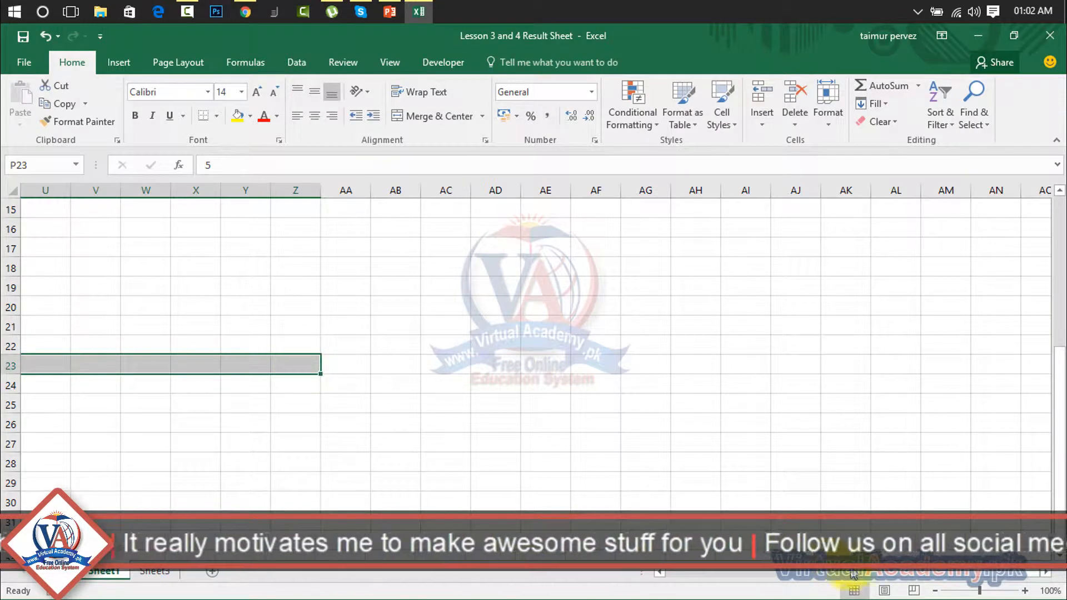
# Copy the 5 in P23 across row 23 to Z23 with Fill Right
pyautogui.moveTo(844, 582); pyautogui.dragTo(788, 593)
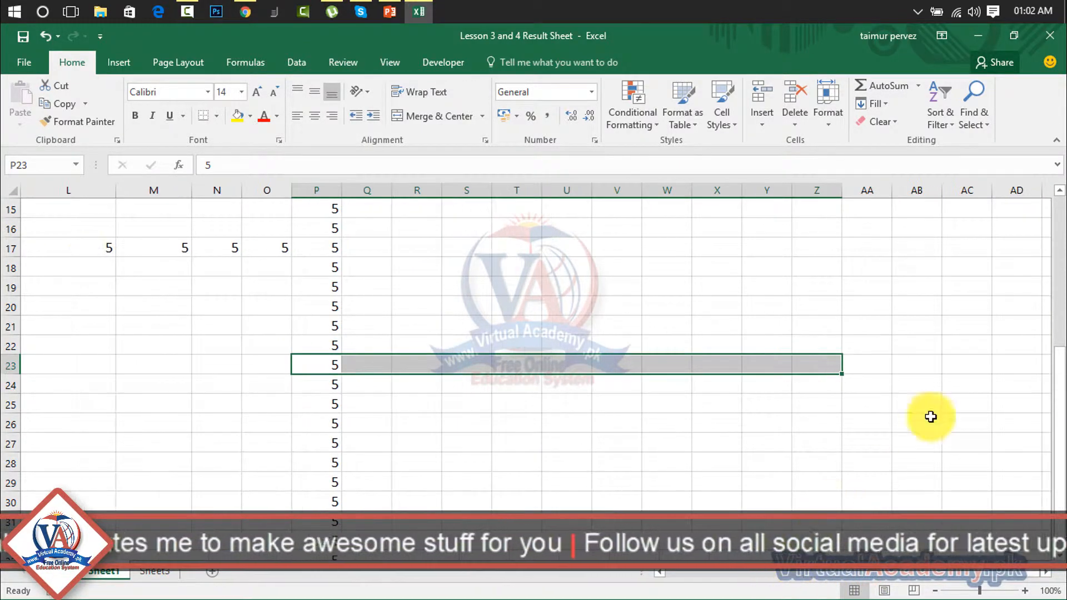
pyautogui.click(889, 104)
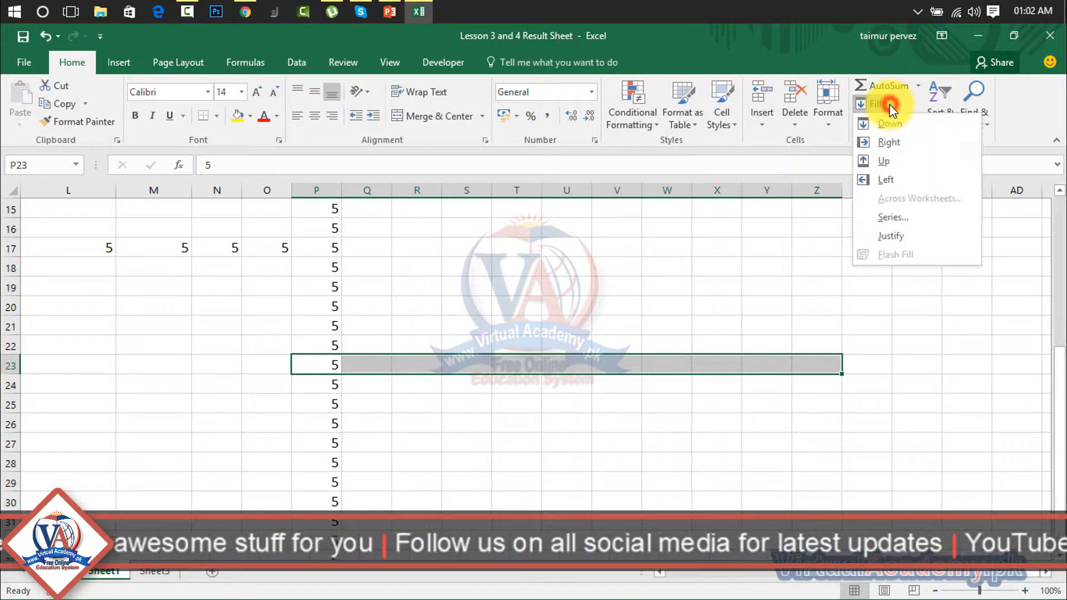
pyautogui.click(892, 135)
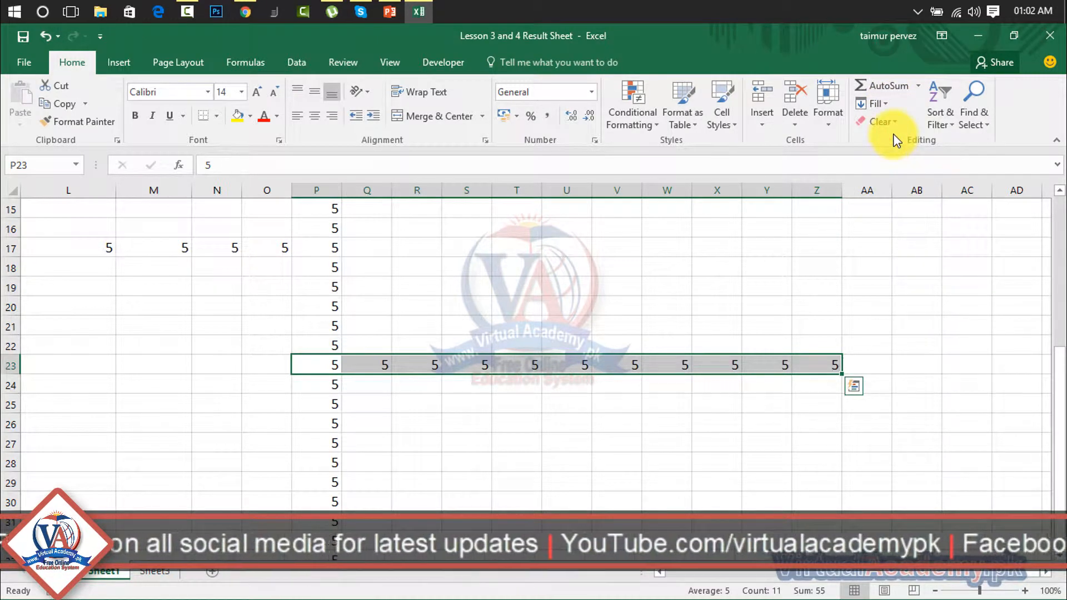
pyautogui.click(679, 389)
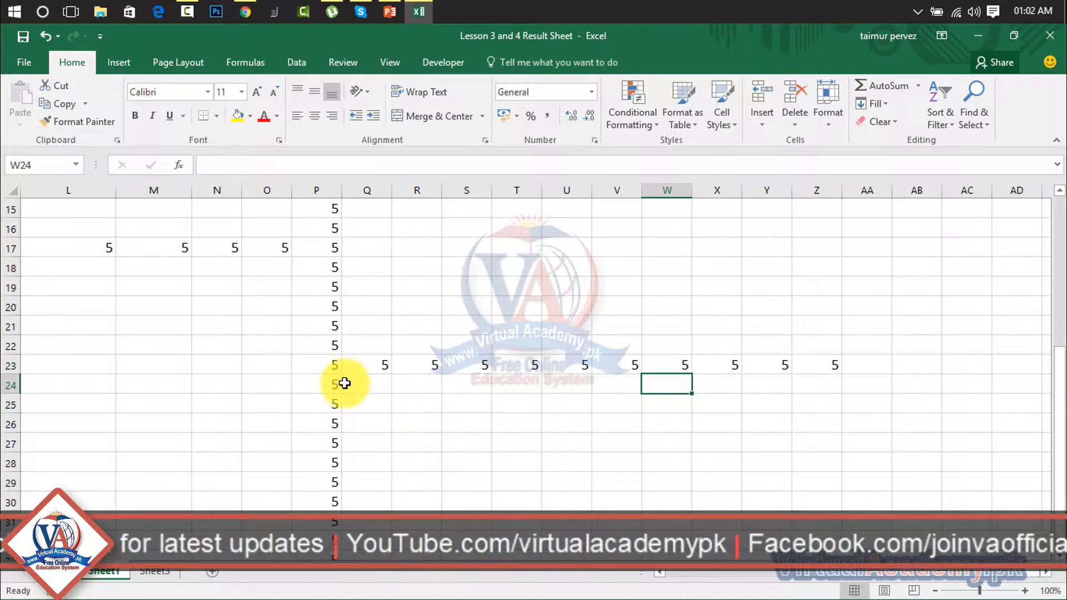
pyautogui.moveTo(337, 384); pyautogui.dragTo(984, 385)
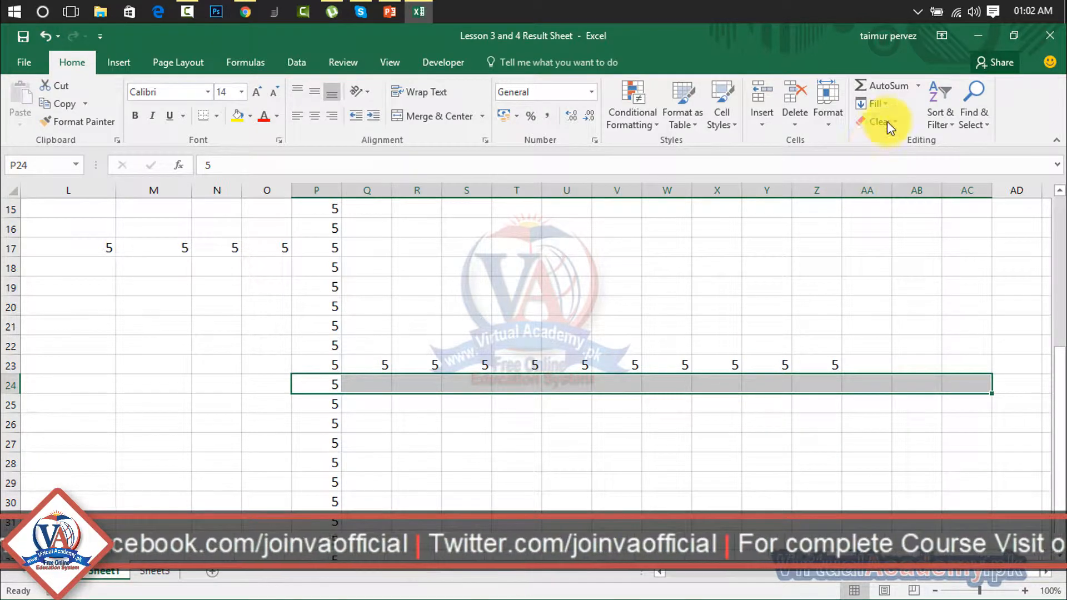
# Fill P24:AC24 with a linear row series of step 5, running from 5 to 70
pyautogui.click(881, 103)
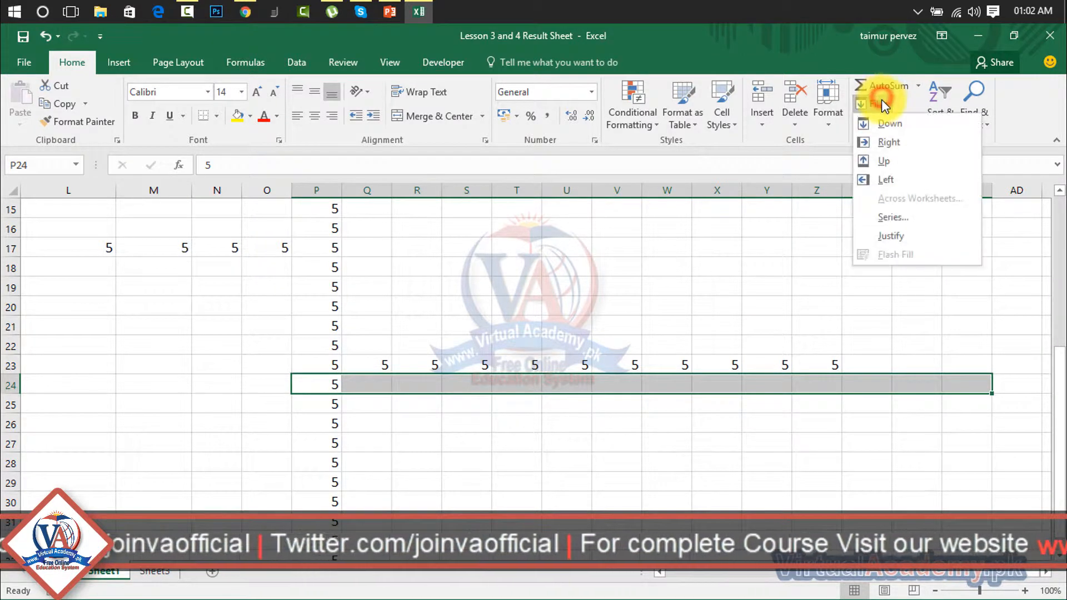
pyautogui.click(879, 215)
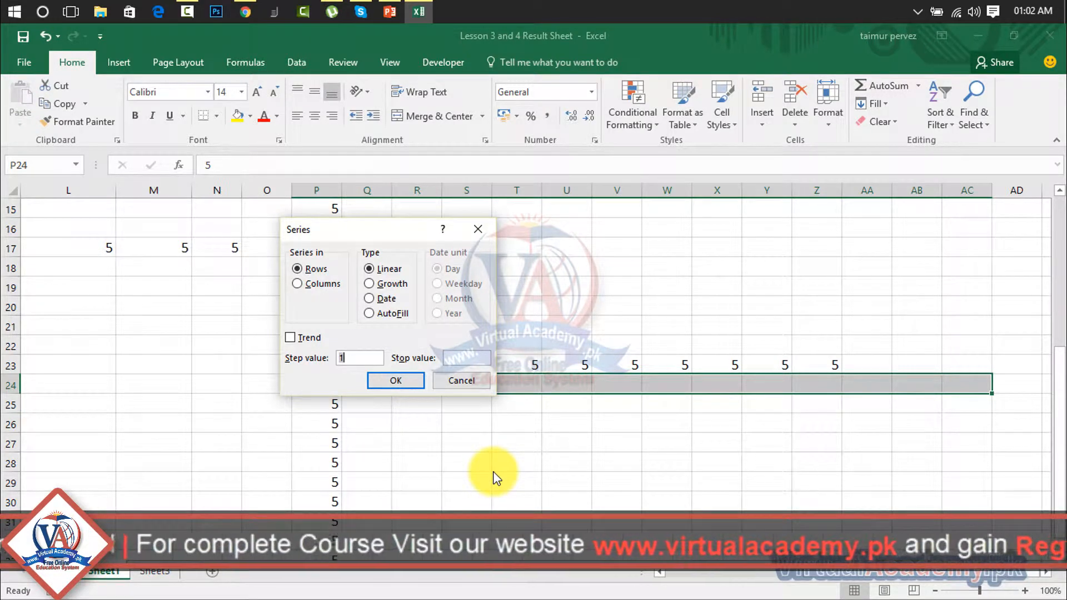
pyautogui.click(356, 357)
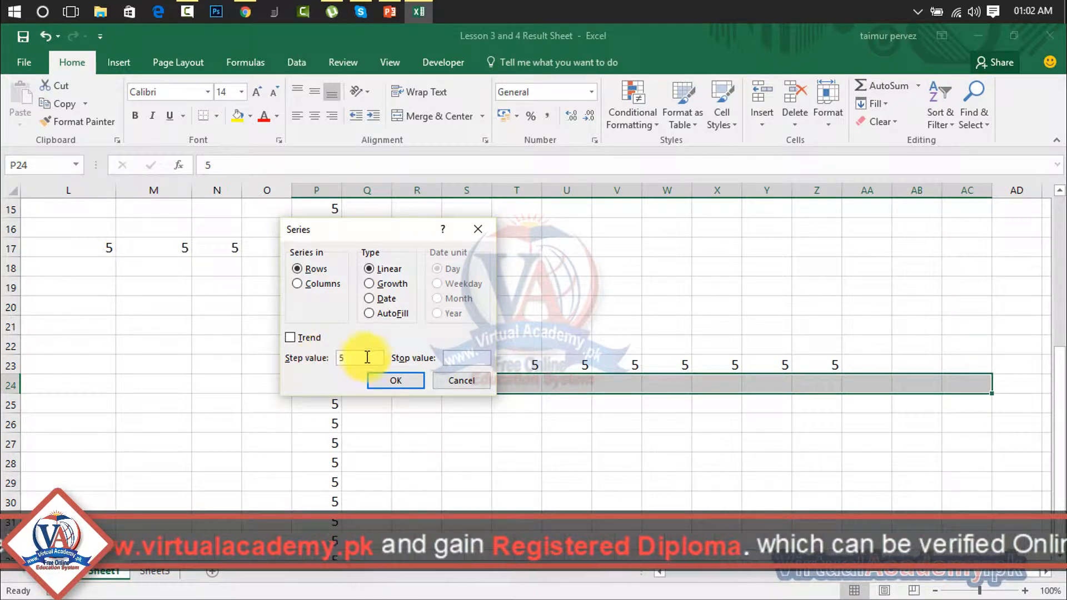
pyautogui.click(391, 381)
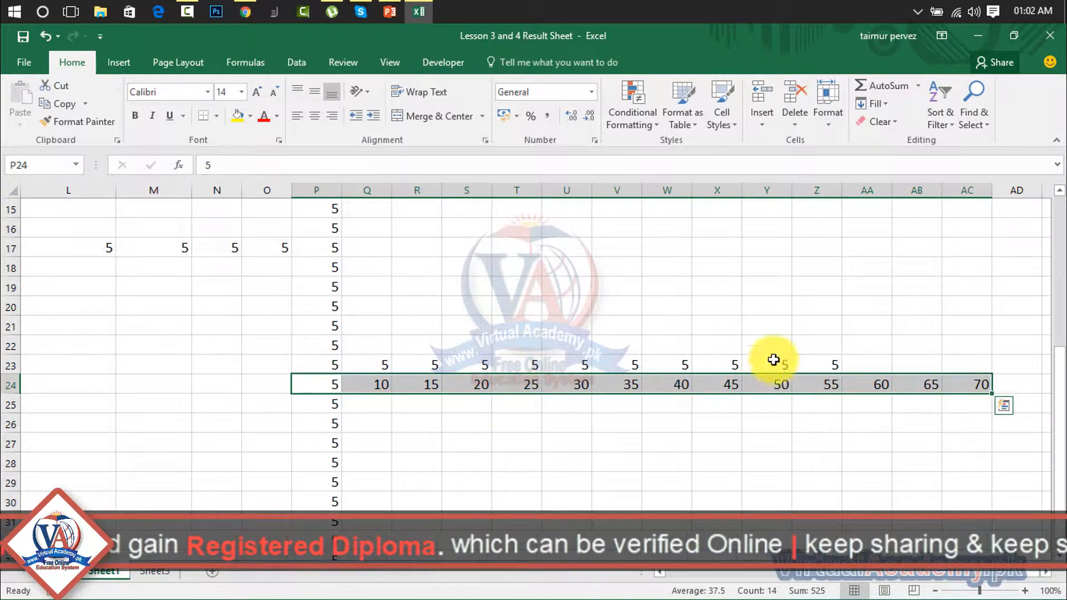
pyautogui.click(335, 419)
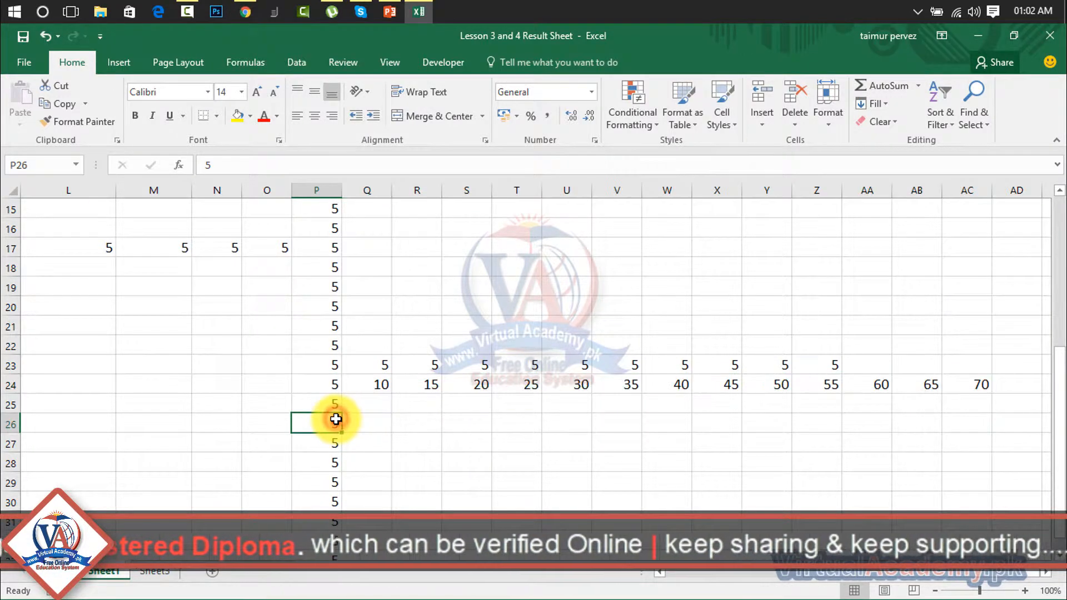
# Fill P26:AC26 with a linear series of step 2, from 5 up to 31
pyautogui.moveTo(336, 419); pyautogui.dragTo(978, 429)
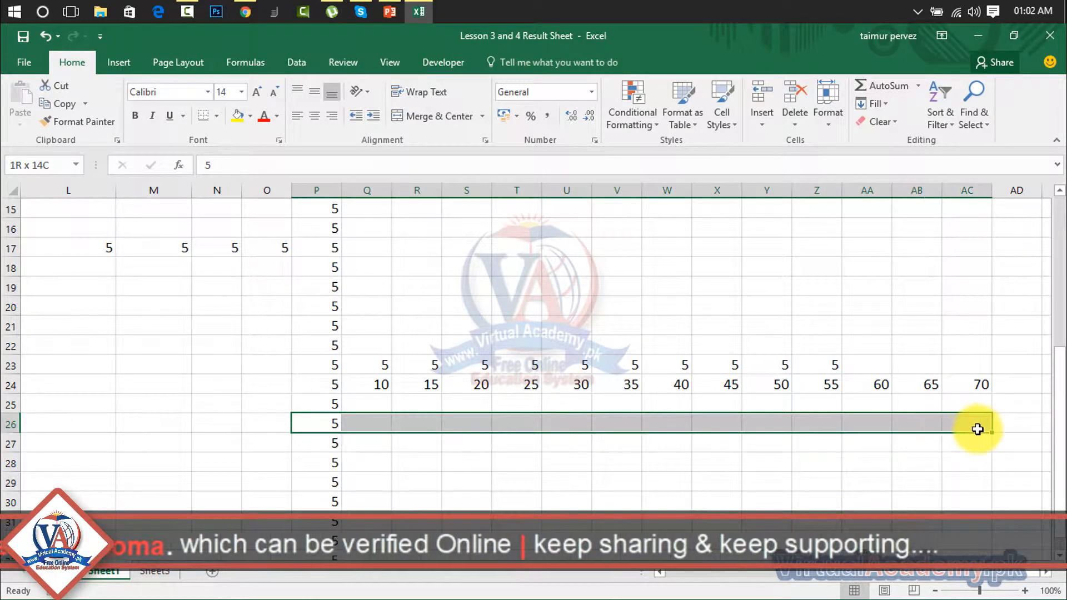
pyautogui.click(887, 104)
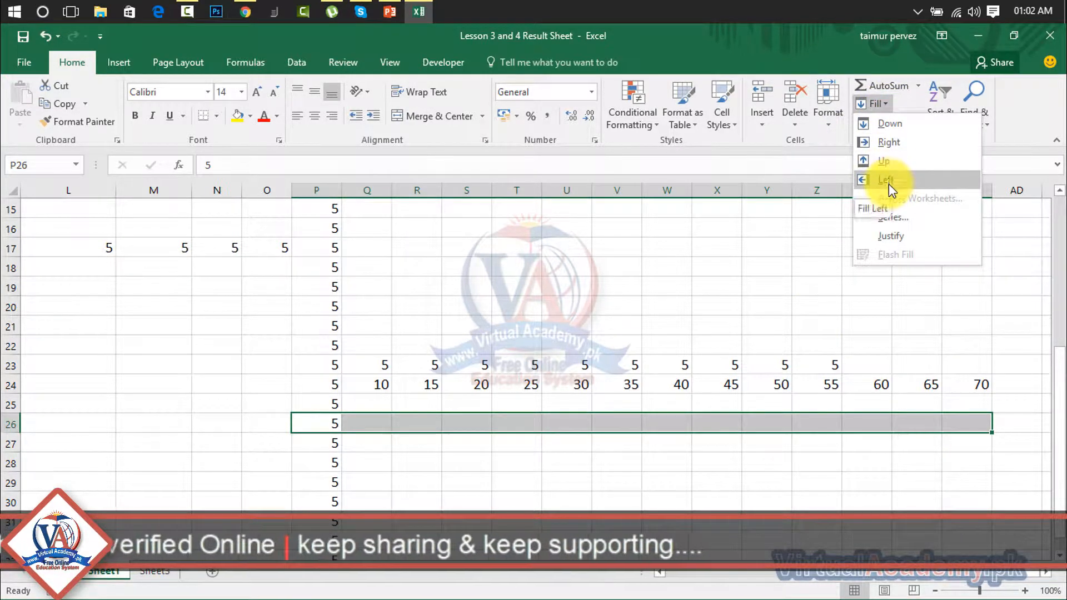
pyautogui.click(889, 216)
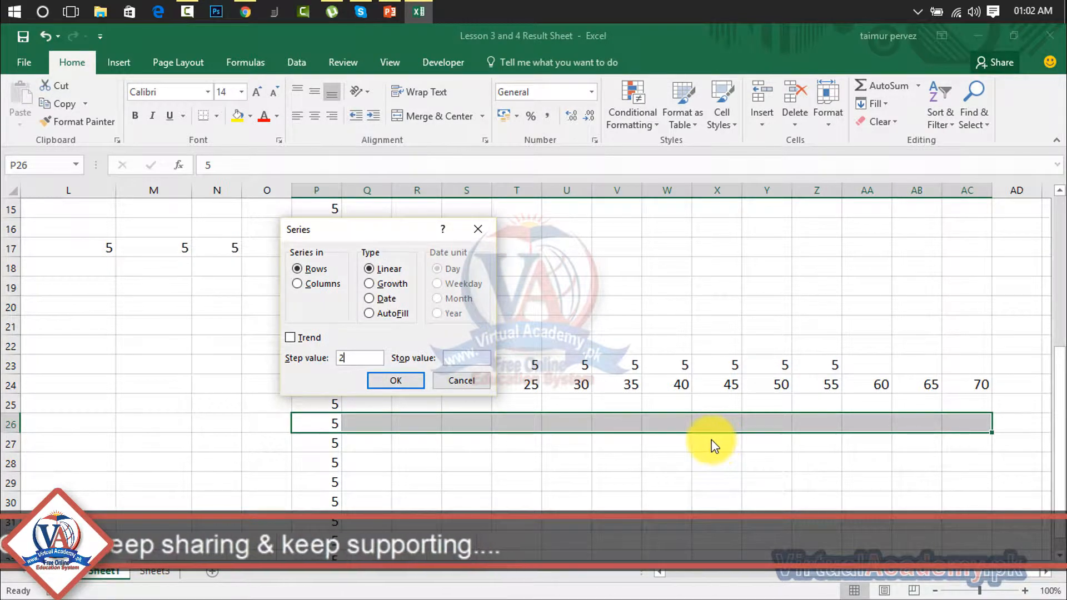
pyautogui.click(418, 380)
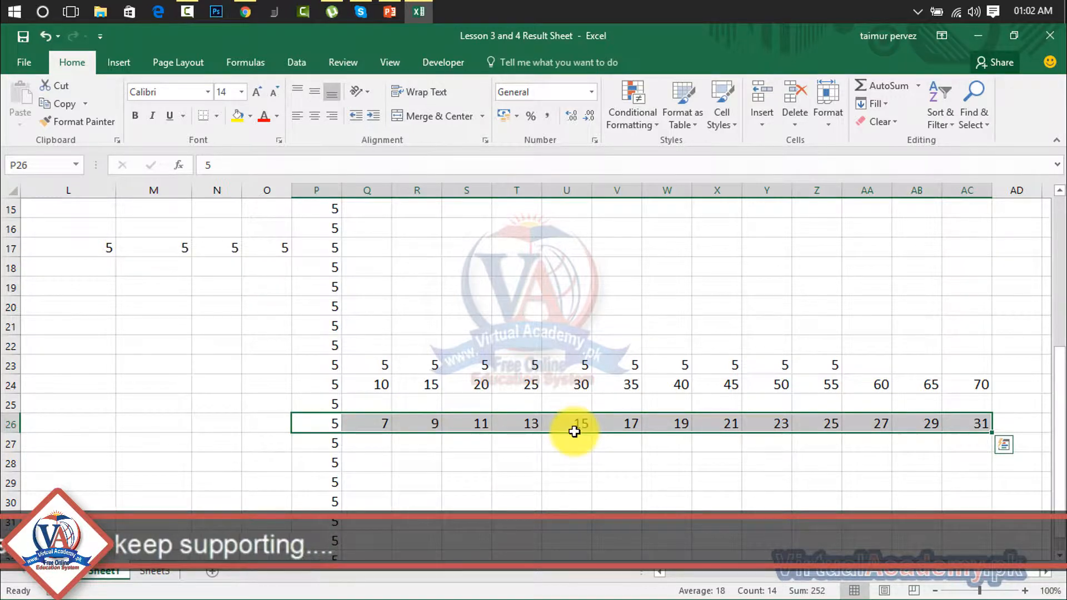
pyautogui.moveTo(328, 459); pyautogui.dragTo(981, 468)
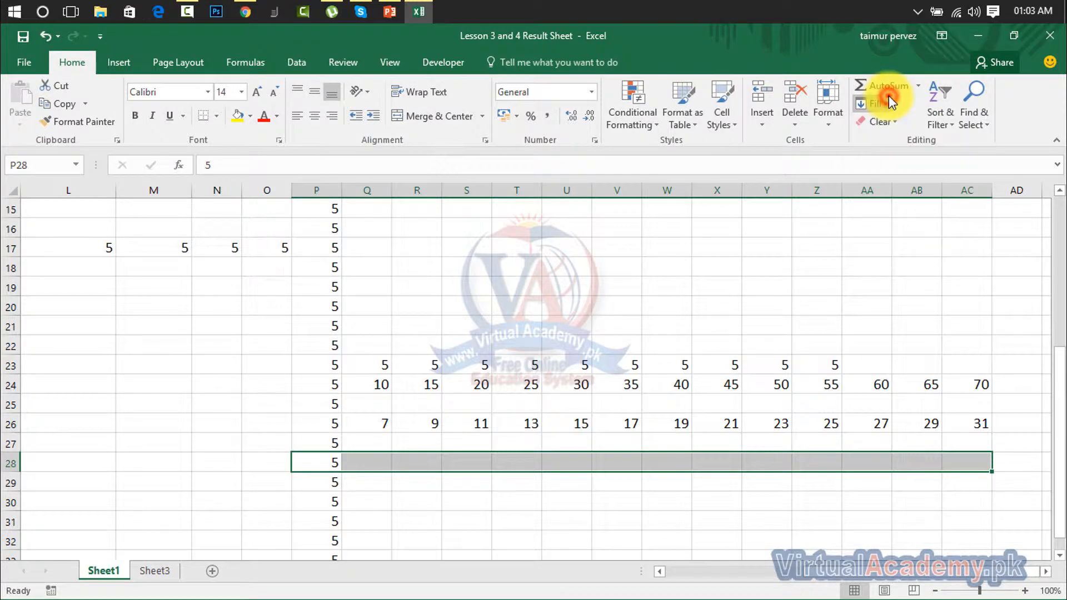
# Fill row 28 from P28 with a series of step 5 and stop value 55, ending in Z28
pyautogui.click(881, 119)
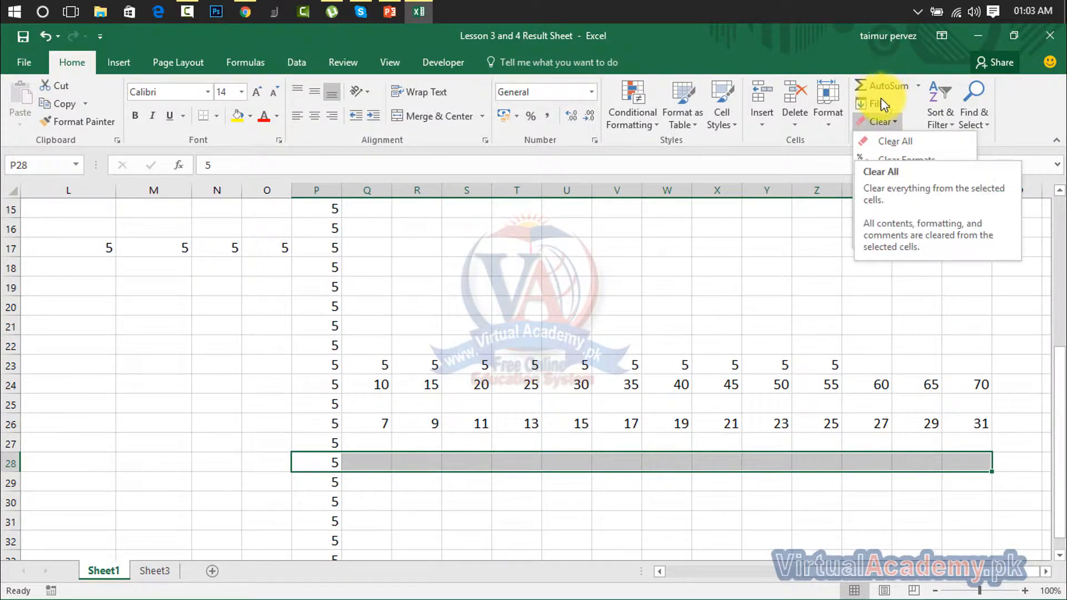
pyautogui.click(881, 103)
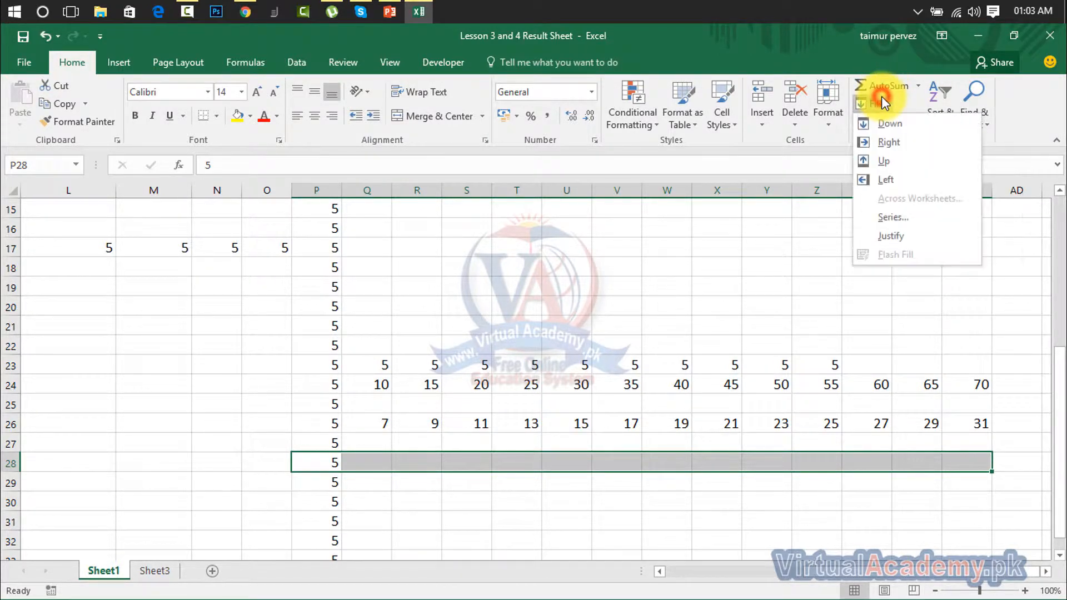
pyautogui.click(872, 216)
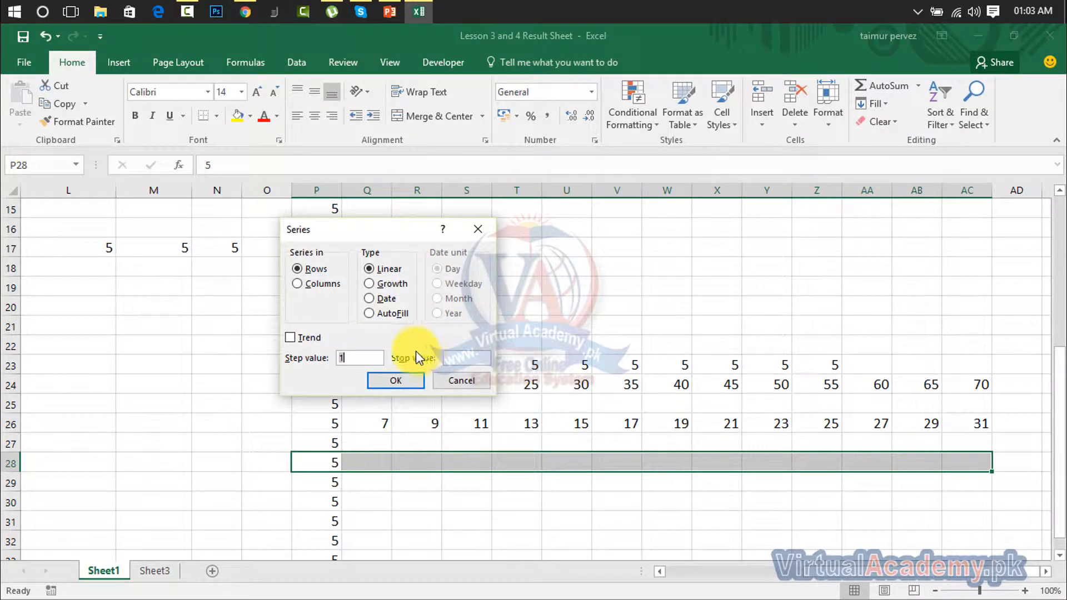
pyautogui.click(373, 358)
pyautogui.moveTo(366, 359); pyautogui.dragTo(332, 365)
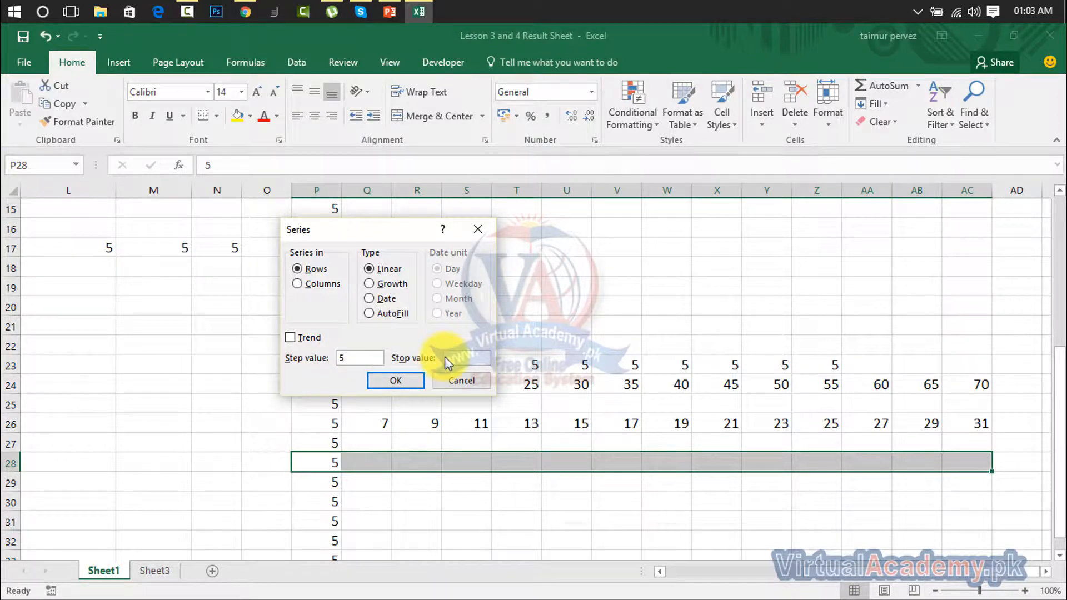
pyautogui.click(464, 357)
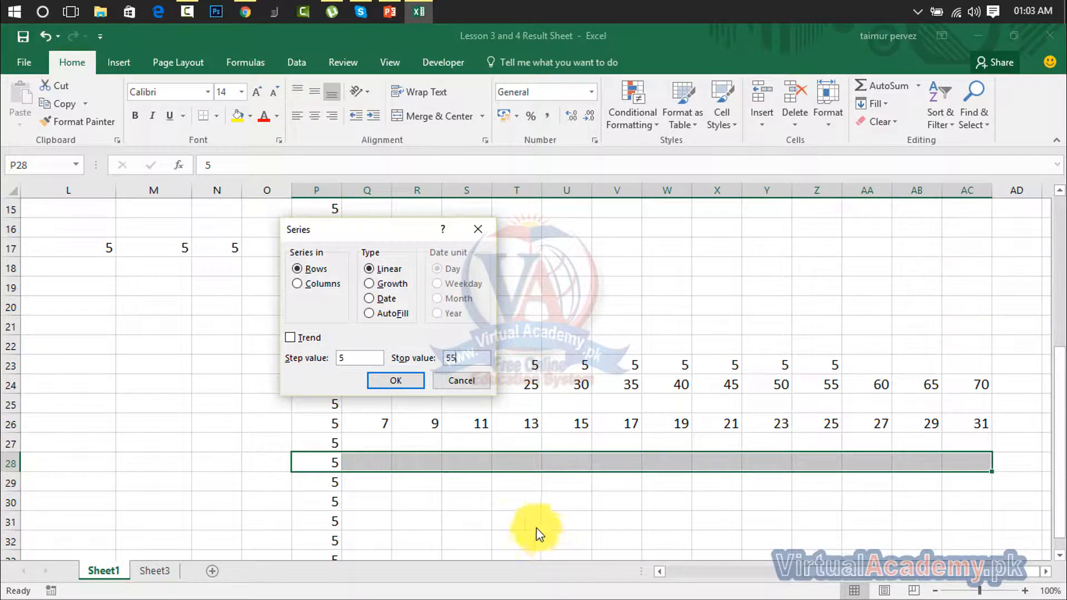
pyautogui.click(392, 381)
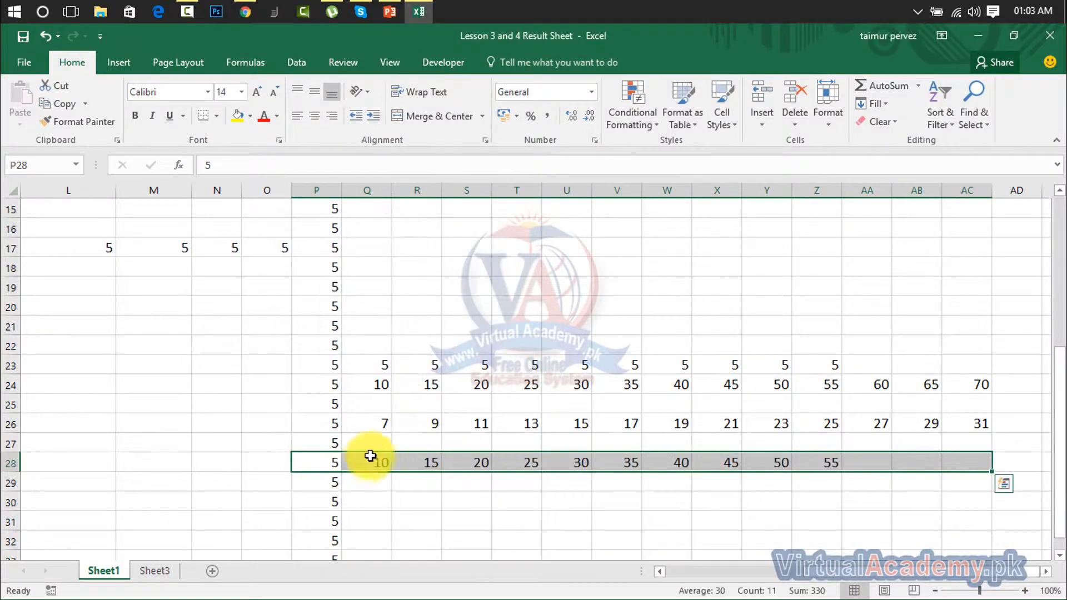
pyautogui.click(828, 465)
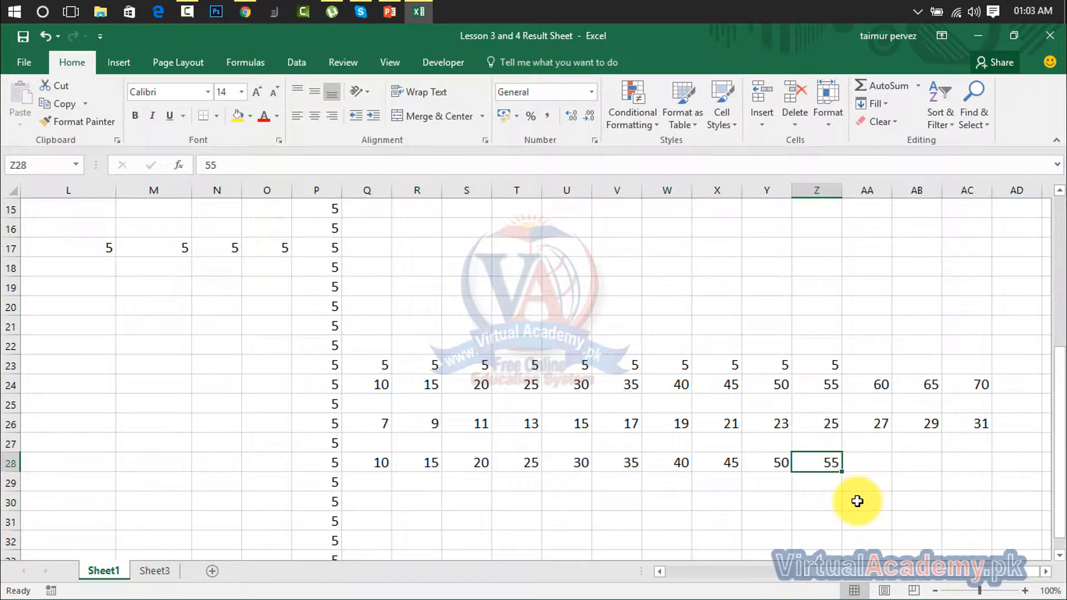
pyautogui.moveTo(1008, 333); pyautogui.dragTo(376, 517)
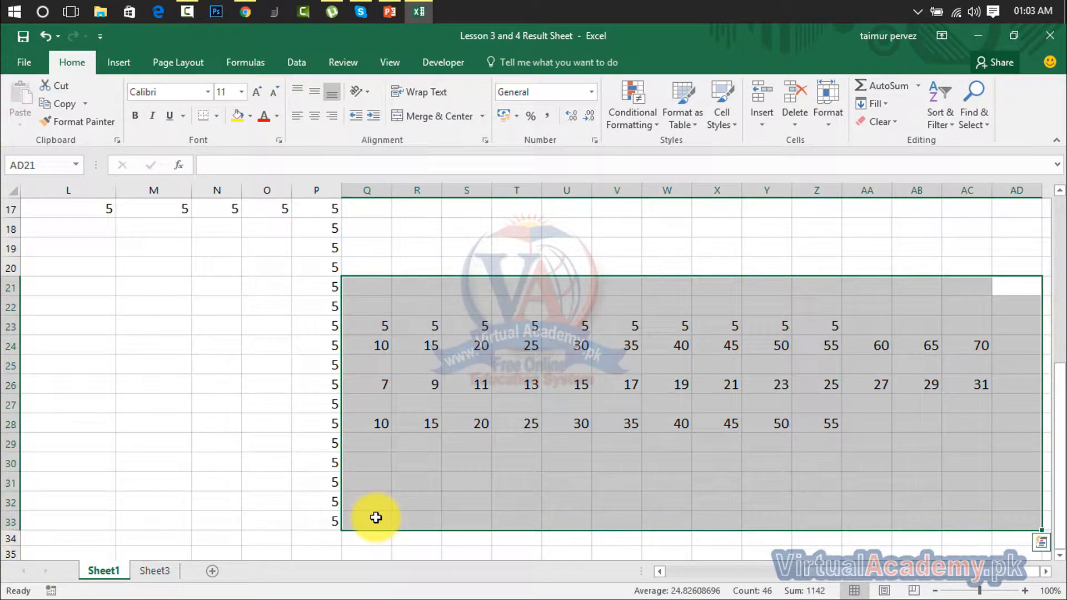
# Delete the series values in Q21:AD33 and add a new blank Sheet4
pyautogui.press('Delete')
pyautogui.click(474, 399)
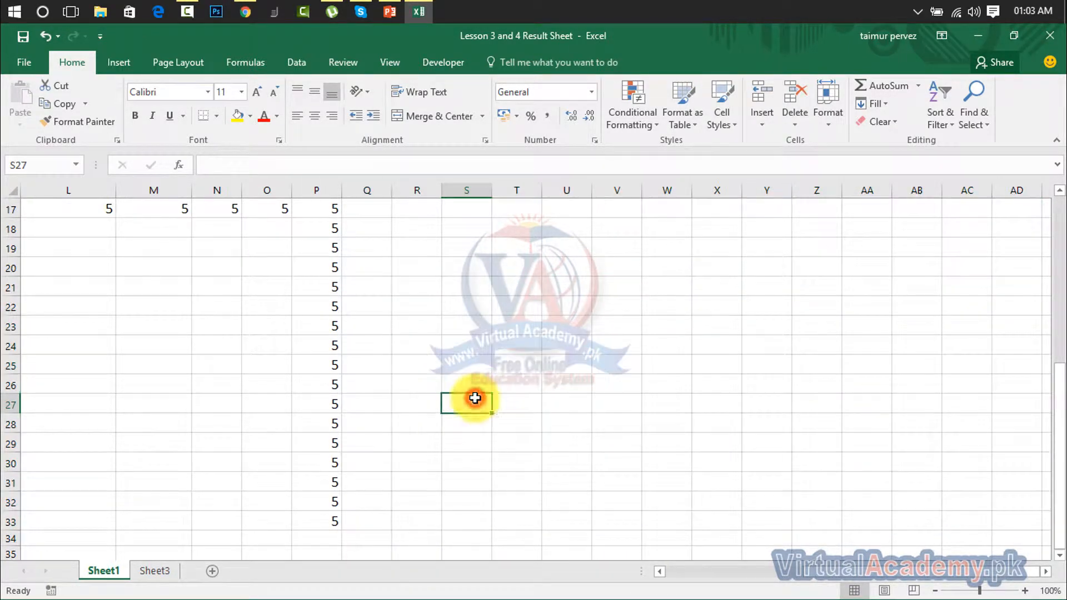
pyautogui.click(872, 106)
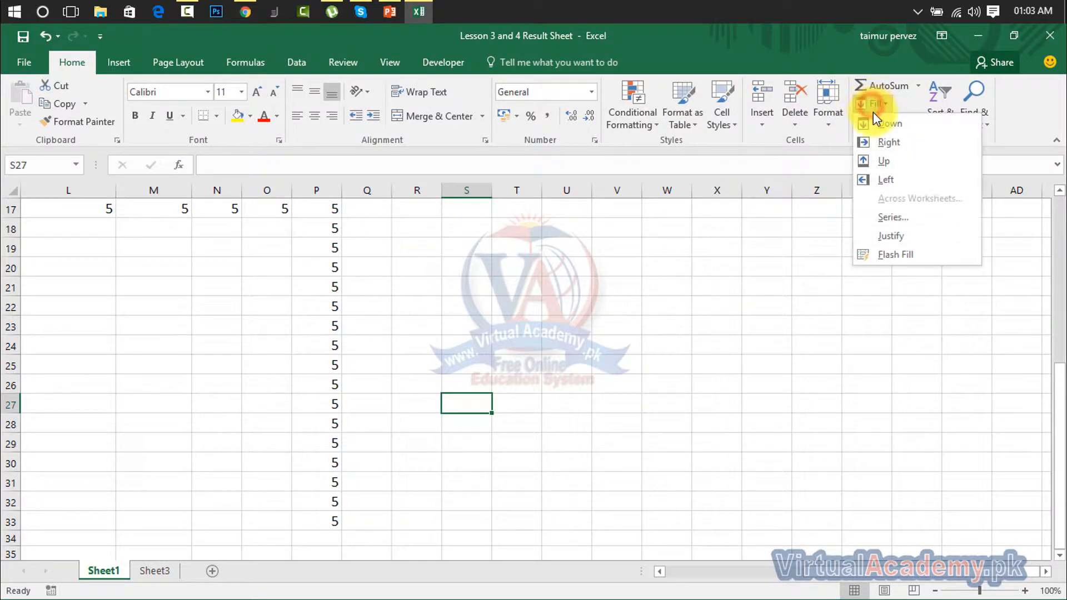
pyautogui.click(674, 317)
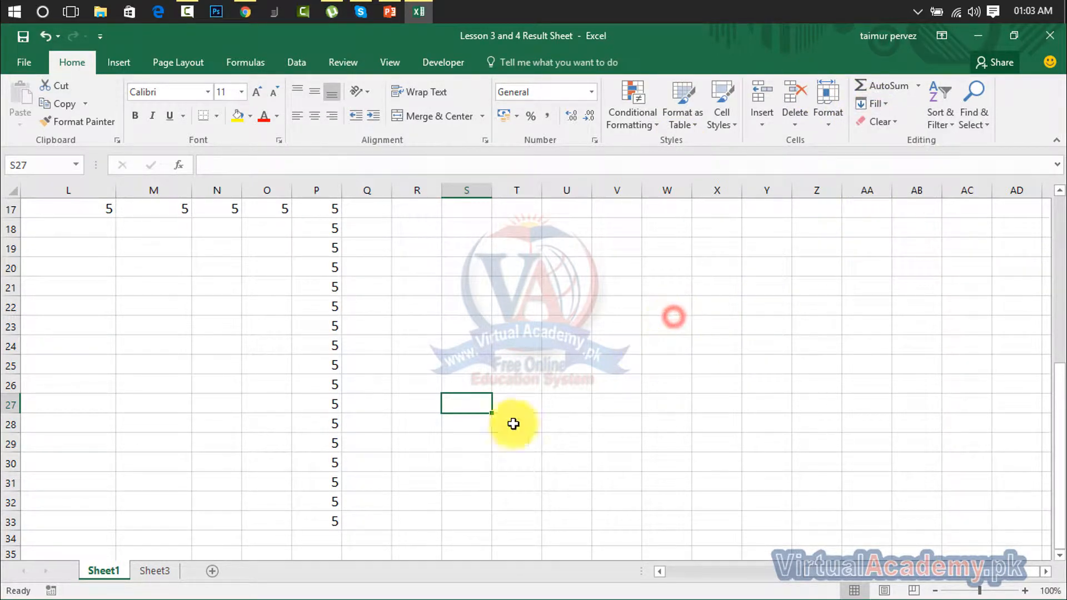
pyautogui.click(211, 574)
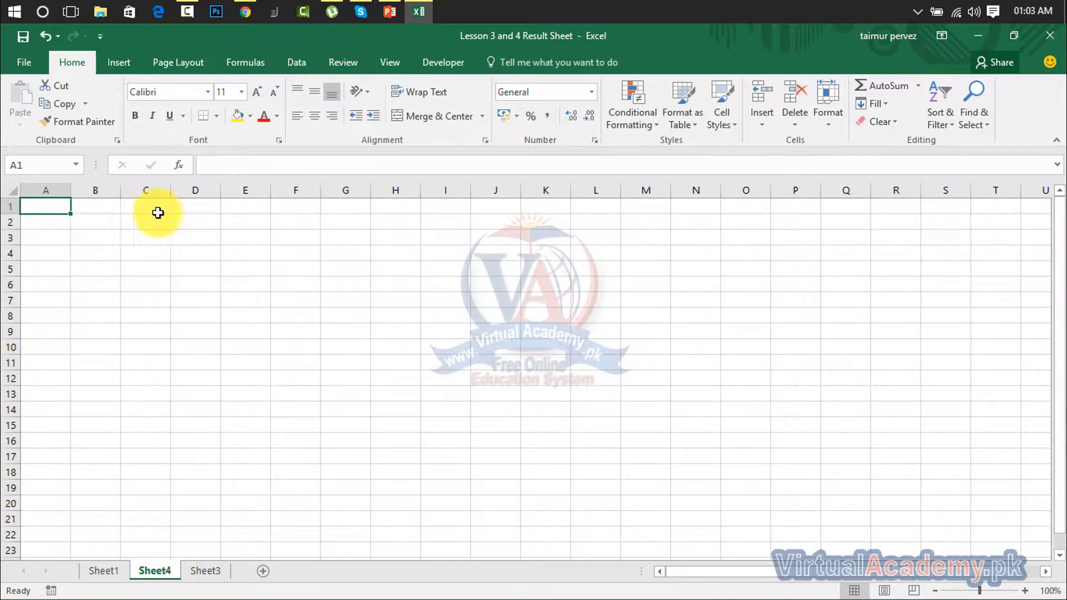
pyautogui.moveTo(385, 10)
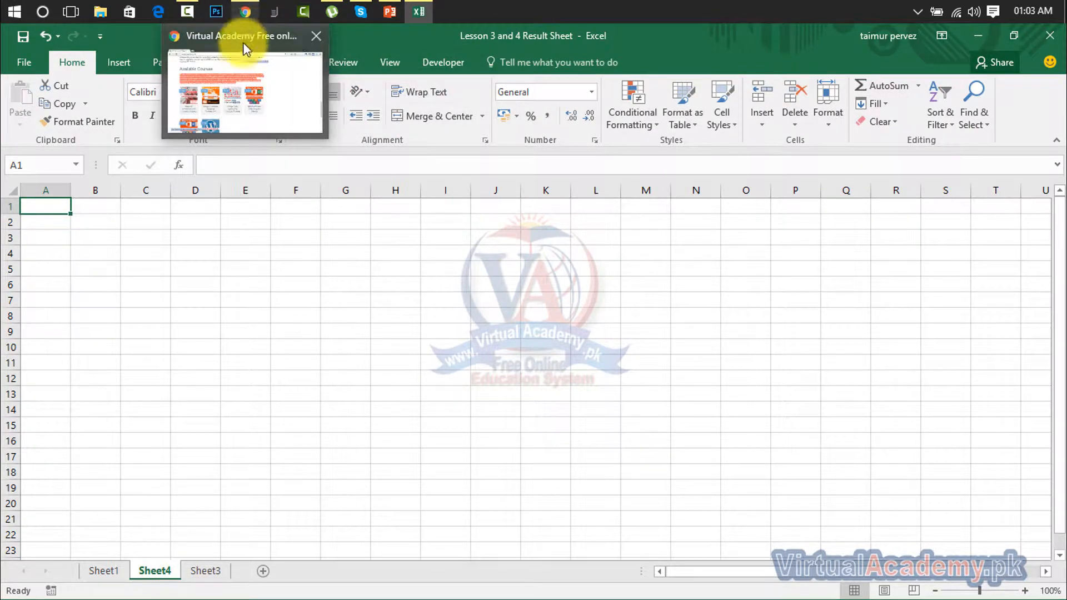
# Paste the Available Courses paragraph from the virtualacademy.pk page into Sheet4 cell A1
pyautogui.click(242, 50)
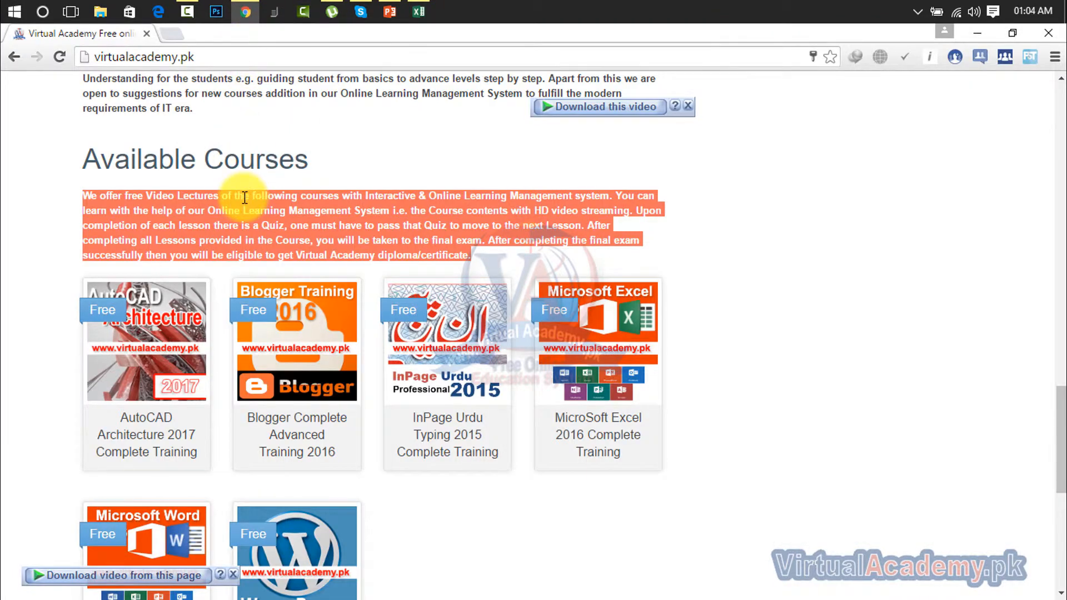
pyautogui.click(417, 10)
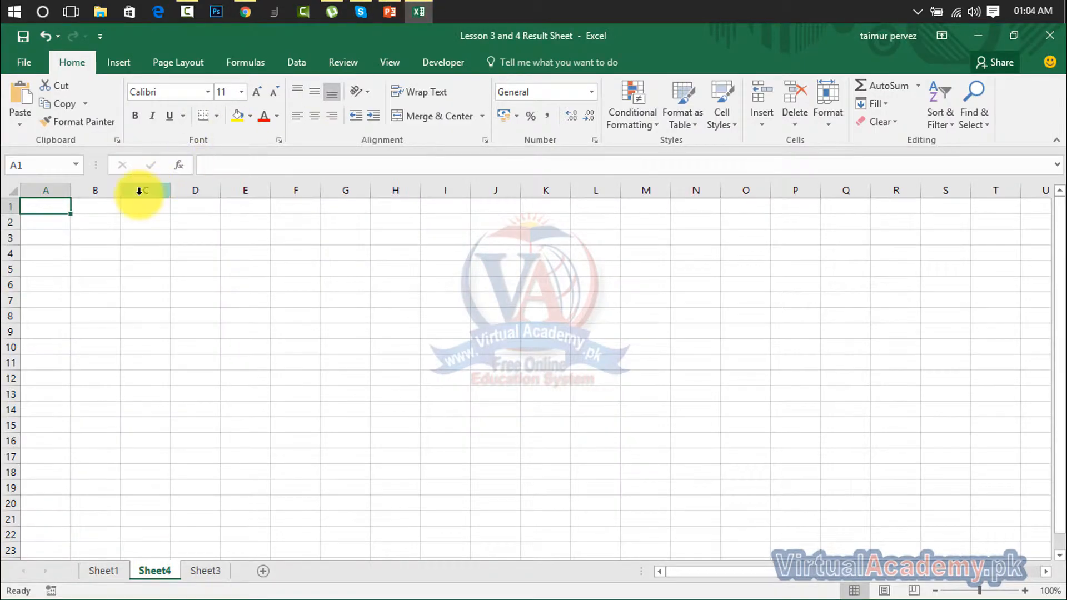
pyautogui.hotkey('ctrl', 'v')
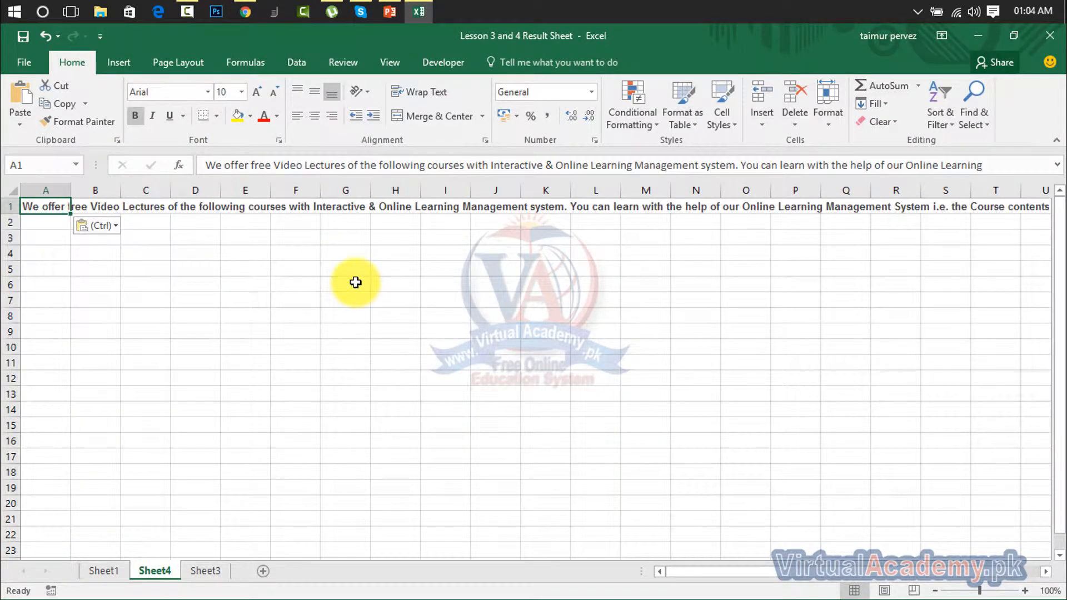
# Select A1:H6 and use Fill Justify to split the paragraph into lines A1:A4
pyautogui.click(355, 282)
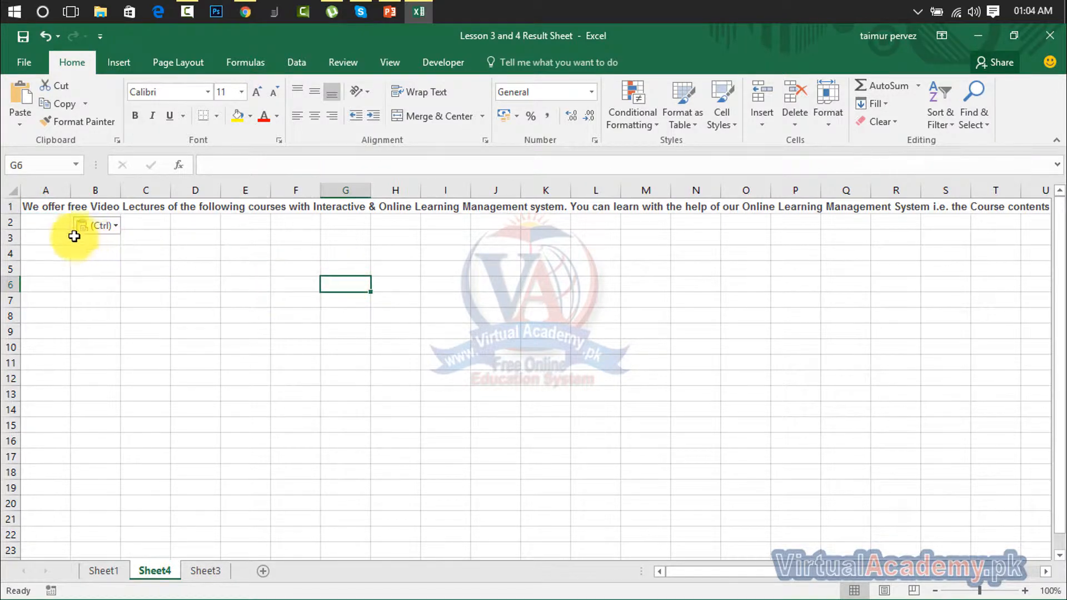
pyautogui.moveTo(42, 207); pyautogui.dragTo(382, 256)
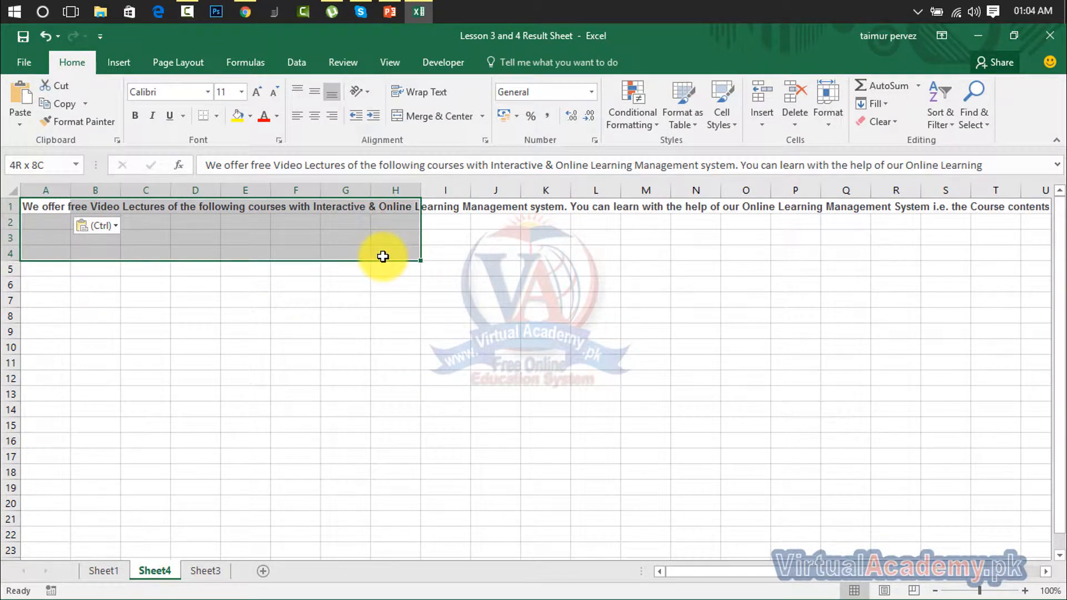
pyautogui.moveTo(382, 256); pyautogui.dragTo(390, 287)
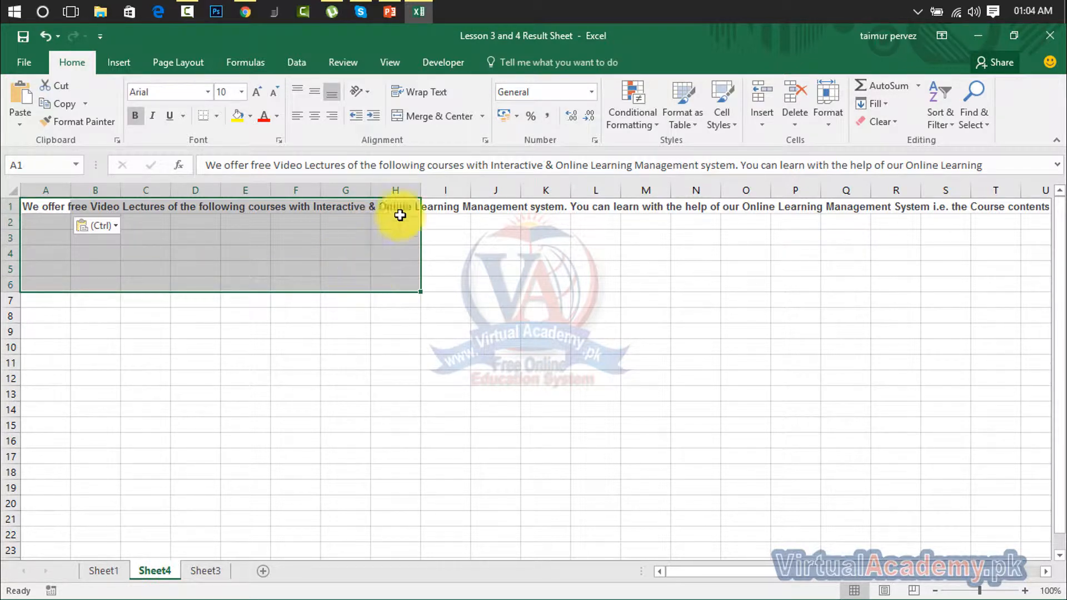
pyautogui.click(882, 104)
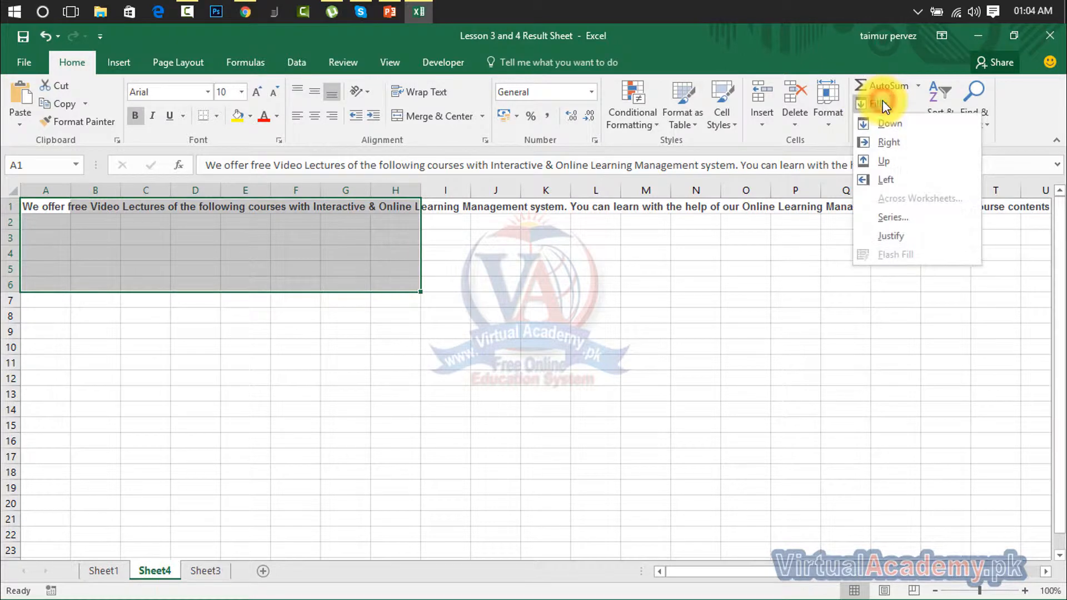
pyautogui.click(881, 241)
pyautogui.click(345, 315)
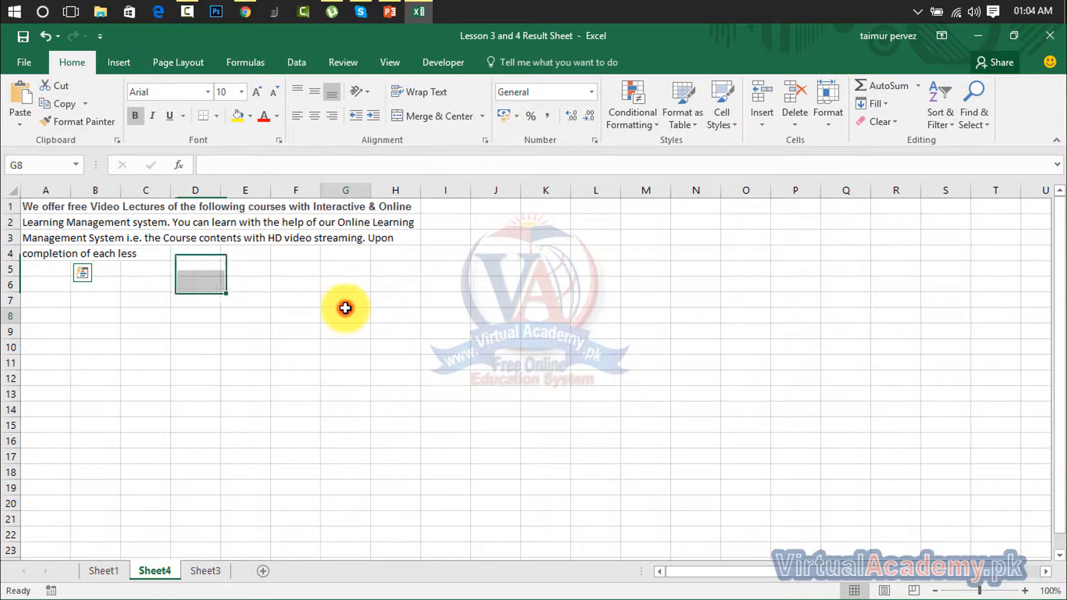
pyautogui.moveTo(31, 205); pyautogui.dragTo(396, 251)
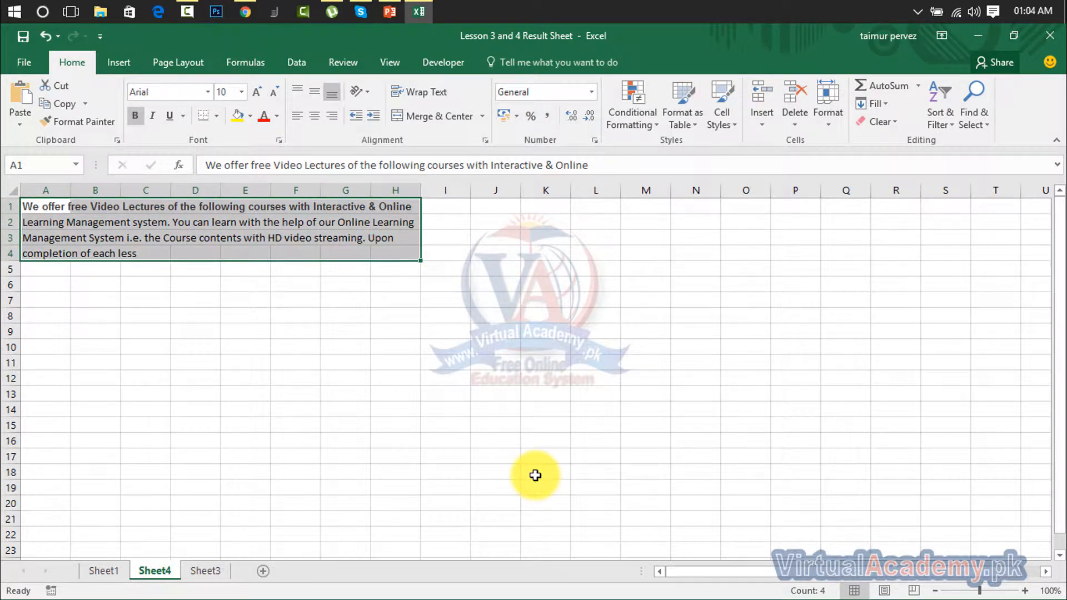
# Inspect the justified lines of text, checking the contents of A4
pyautogui.click(416, 428)
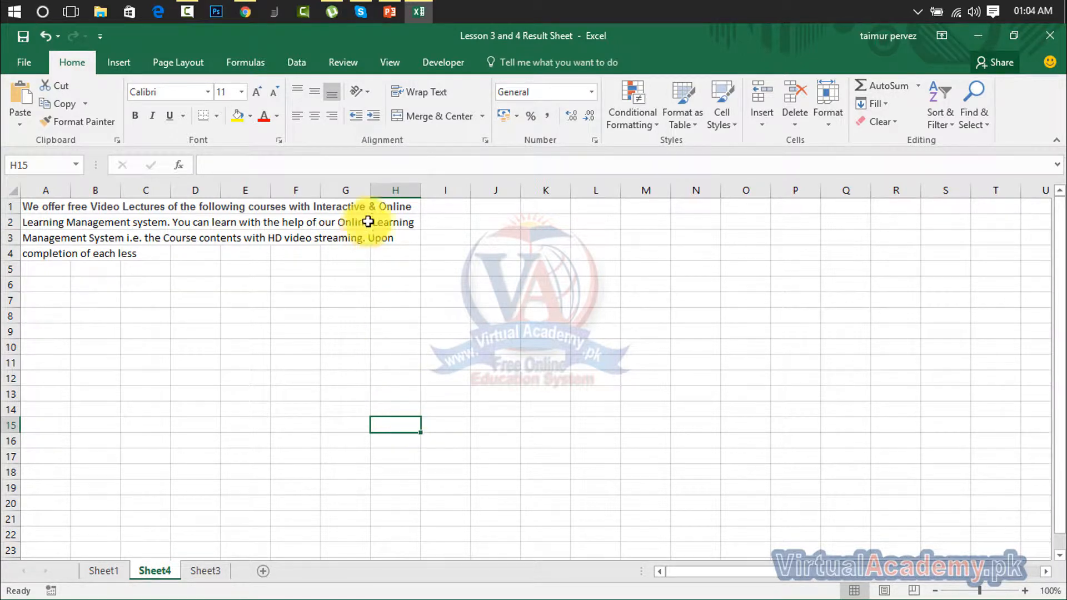
pyautogui.press('Up')
pyautogui.press('Up')
pyautogui.press('Up')
pyautogui.moveTo(406, 208); pyautogui.dragTo(34, 270)
pyautogui.click(33, 254)
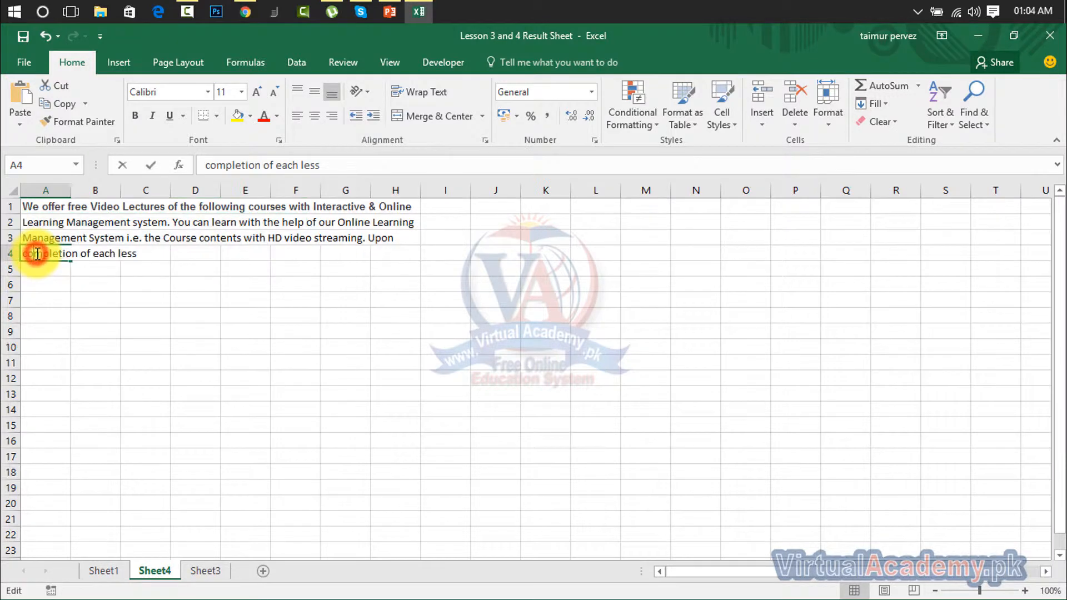
pyautogui.click(168, 320)
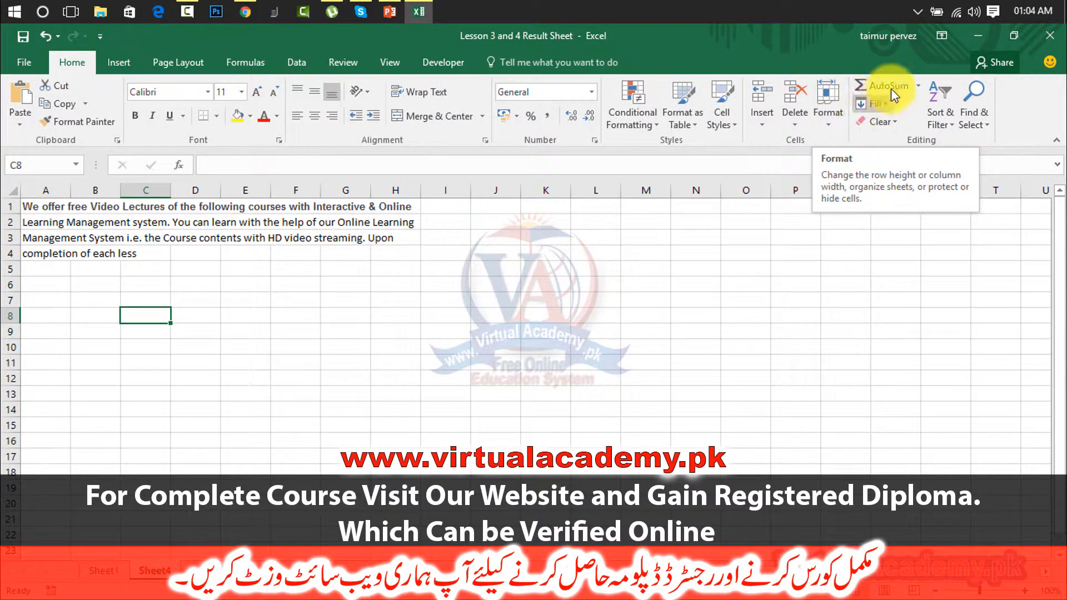
# Go to Sheet3 with the name and e-mail lists
pyautogui.click(889, 103)
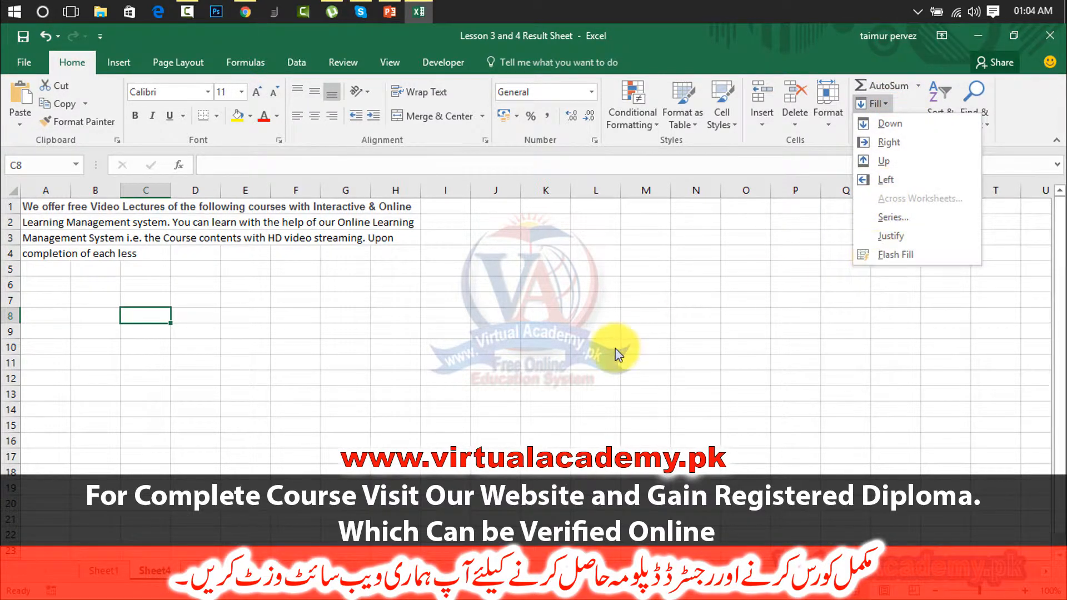
pyautogui.click(200, 559)
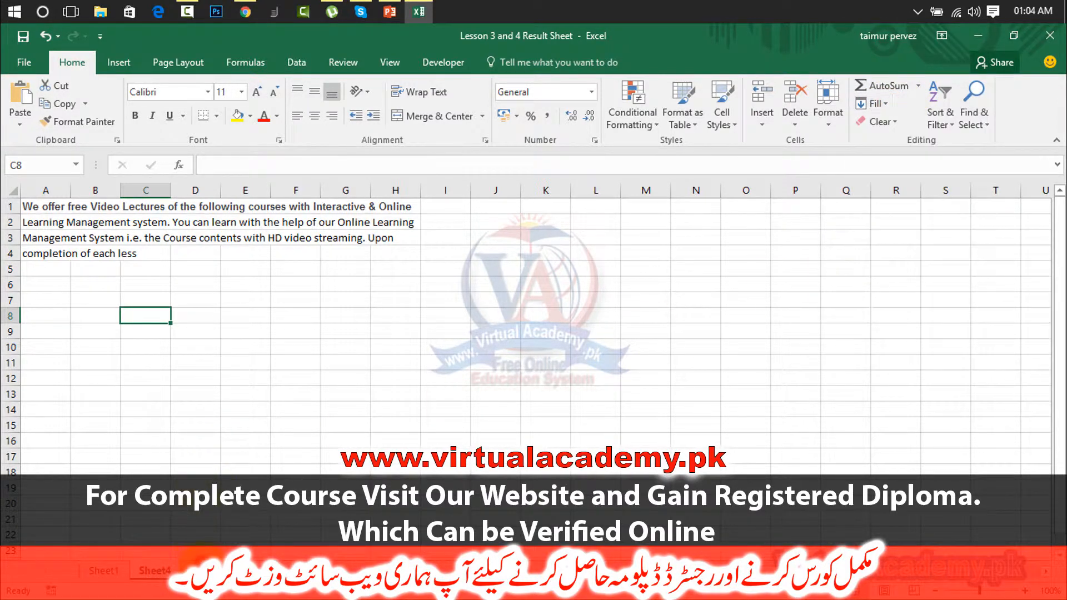
pyautogui.click(205, 571)
pyautogui.click(297, 314)
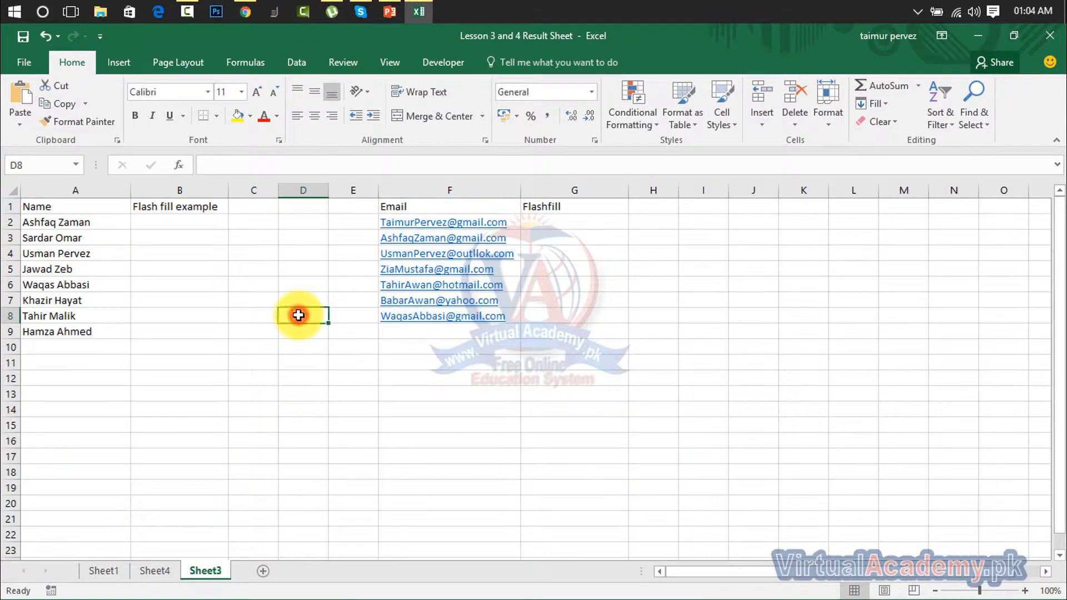
# Enter A2's first name alone in B2 as the sample, then select B2:B9 for filling
pyautogui.moveTo(71, 221); pyautogui.dragTo(78, 347)
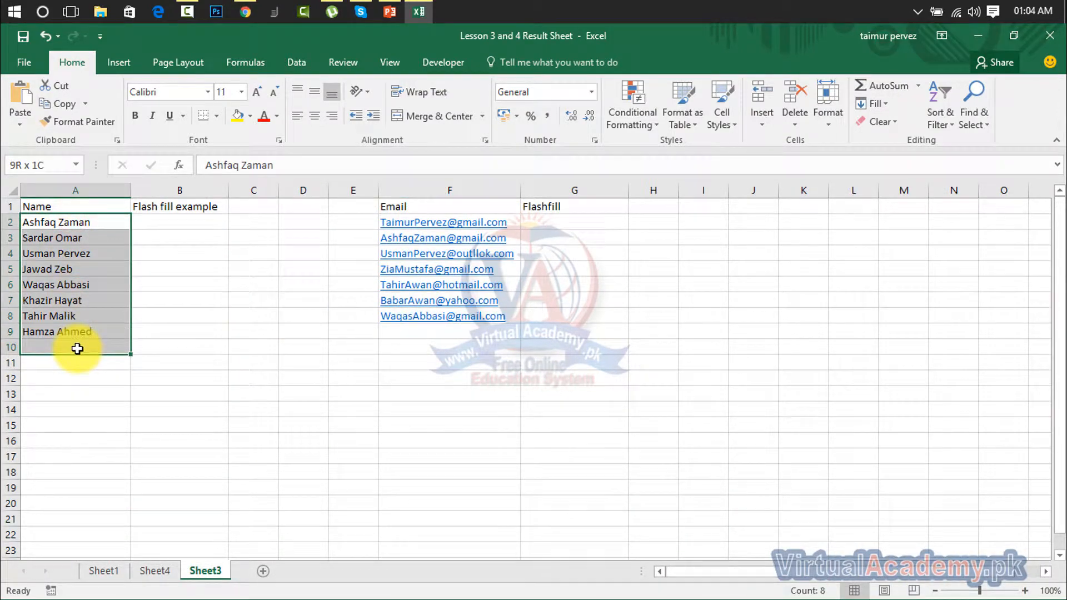
pyautogui.click(179, 224)
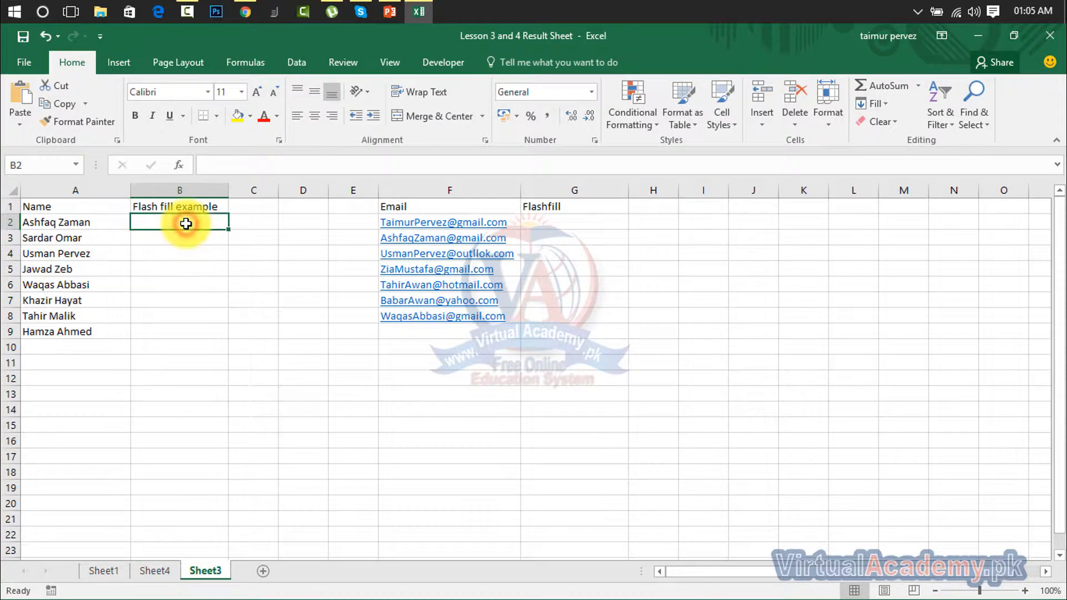
pyautogui.click(541, 225)
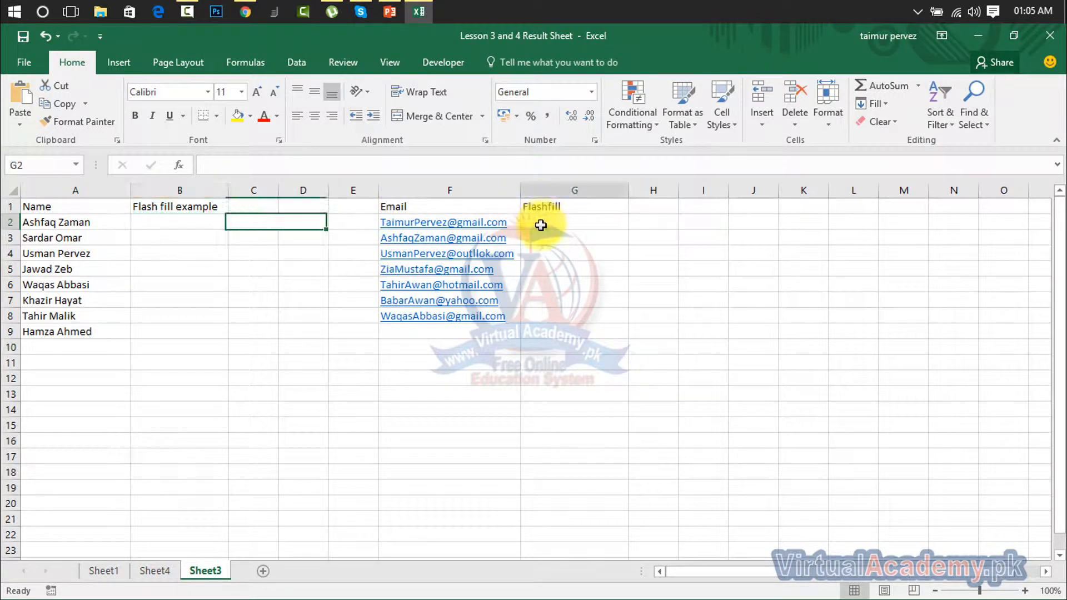
pyautogui.click(169, 227)
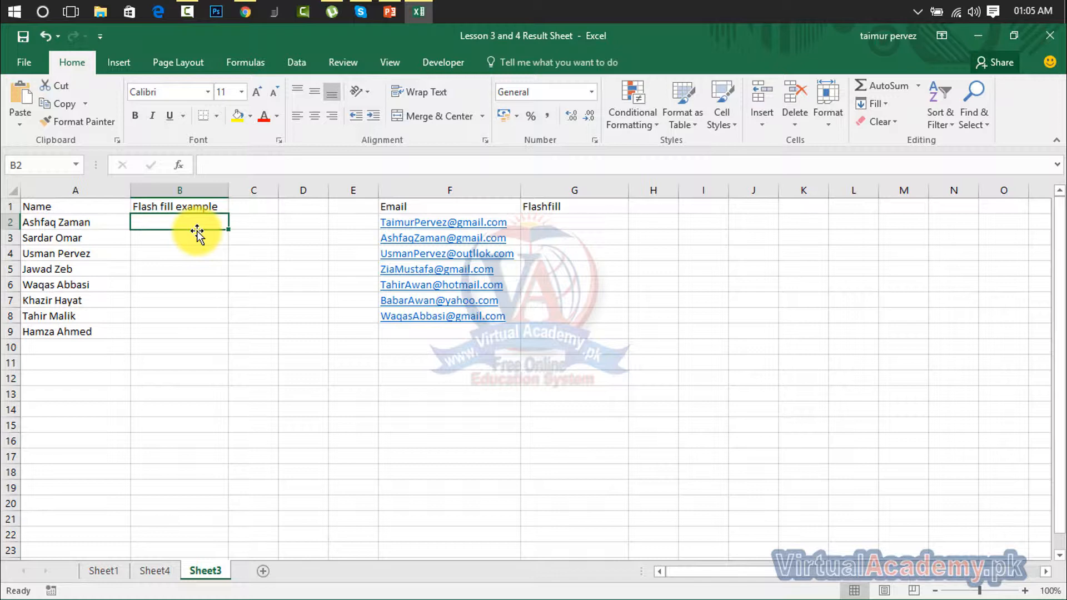
pyautogui.write('aq')
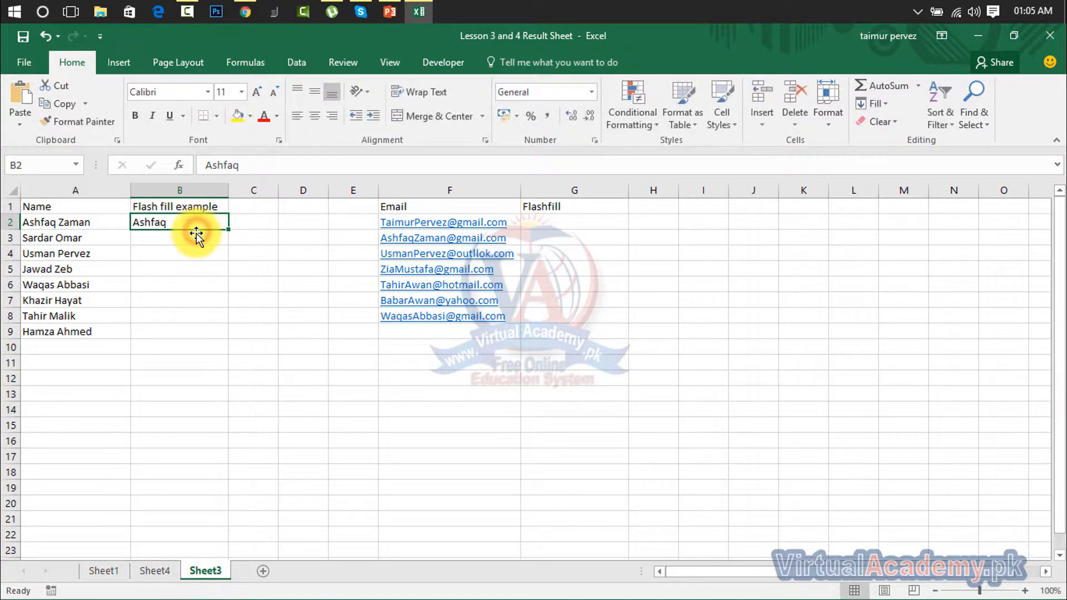
pyautogui.press('Return')
pyautogui.moveTo(181, 223); pyautogui.dragTo(172, 331)
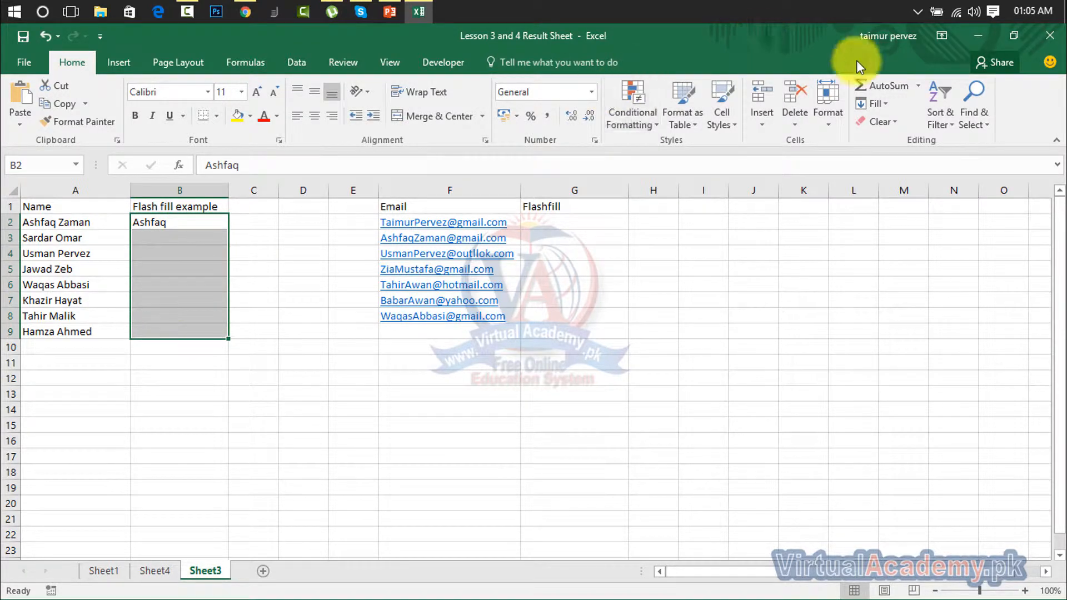
# Flash-fill first names into B3:B9 via Home > Fill, then delete B2:B9
pyautogui.click(883, 105)
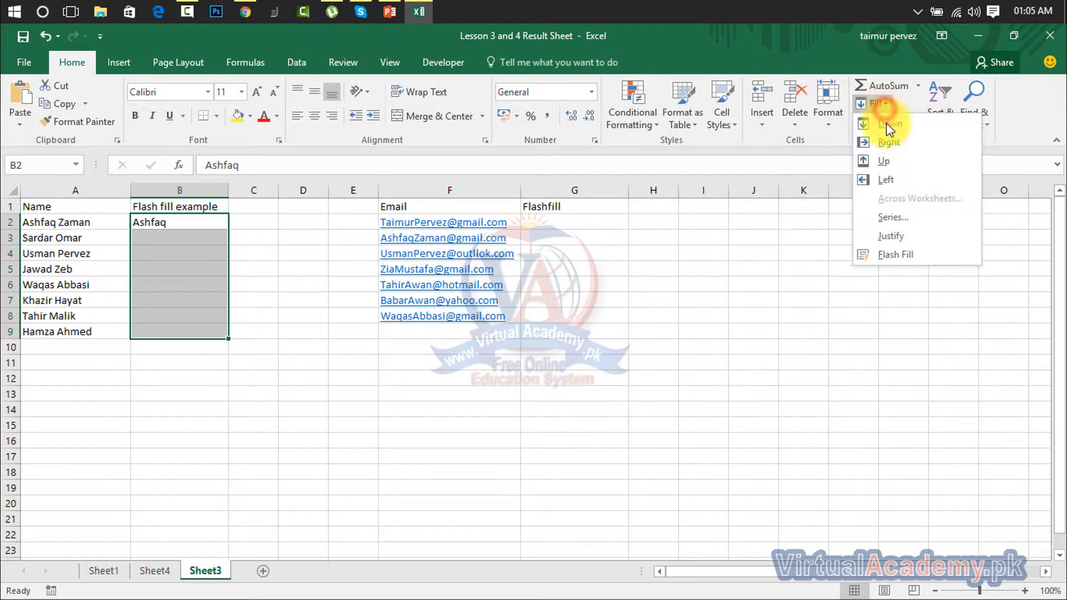
pyautogui.click(884, 256)
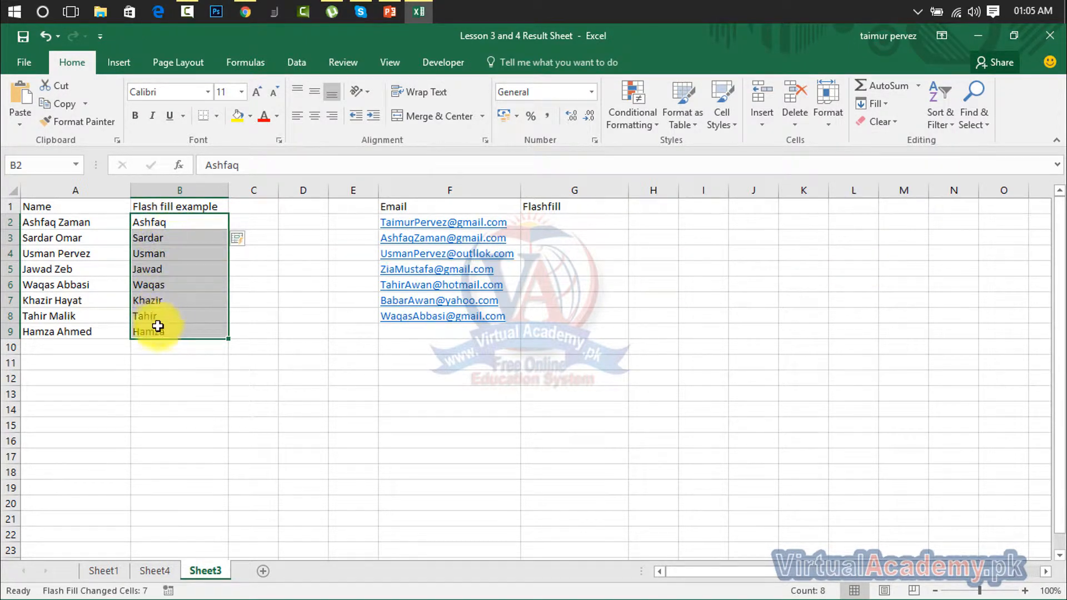
pyautogui.click(157, 366)
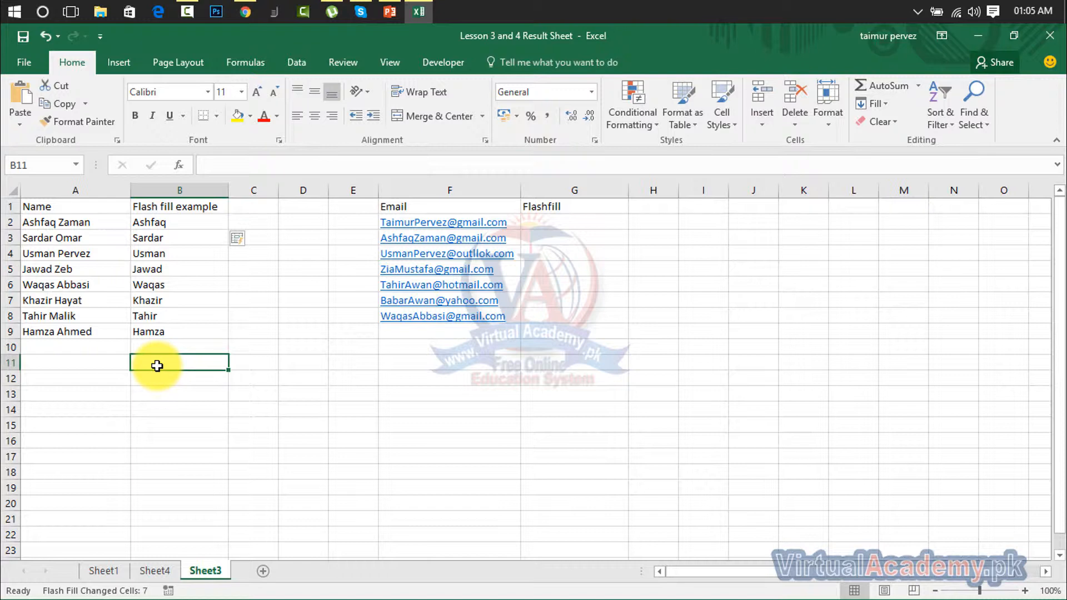
pyautogui.click(161, 227)
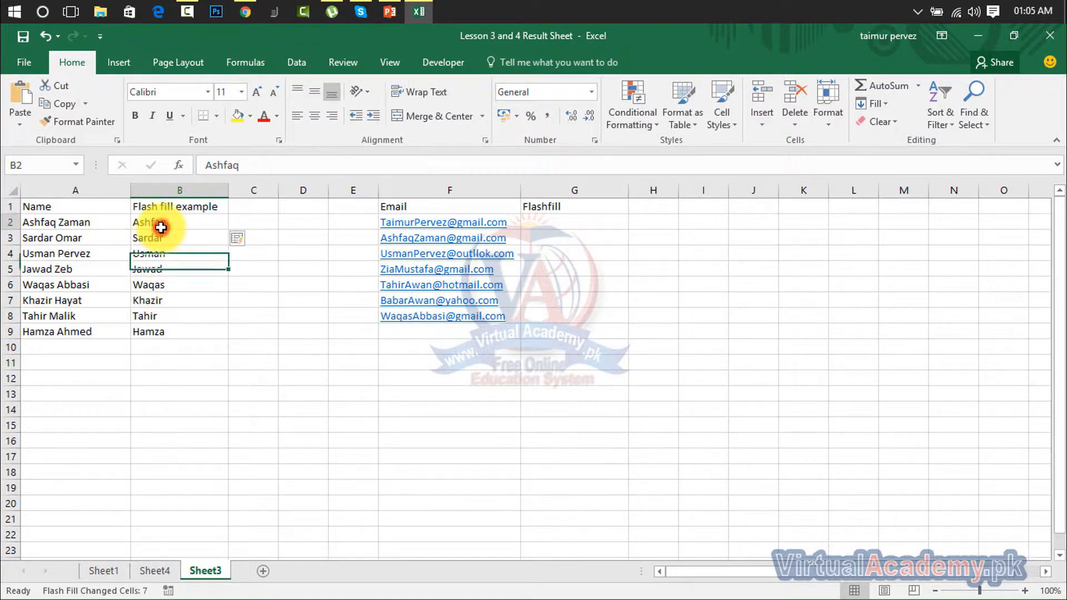
pyautogui.moveTo(161, 226); pyautogui.dragTo(154, 334)
pyautogui.press('Delete')
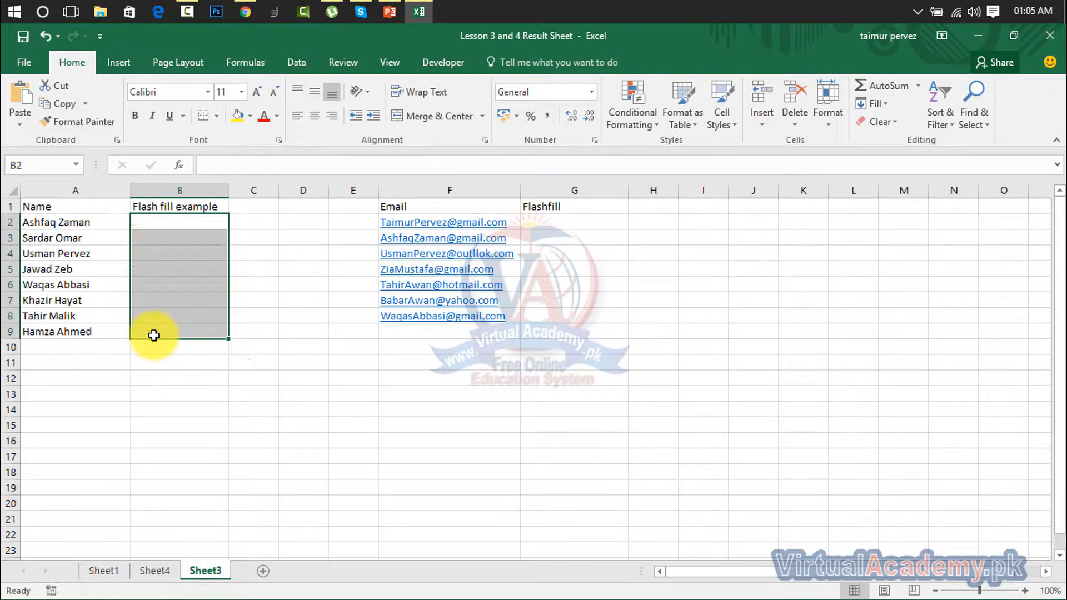
# Start typing A2's name in reversed order, surname first, in B2
pyautogui.click(204, 221)
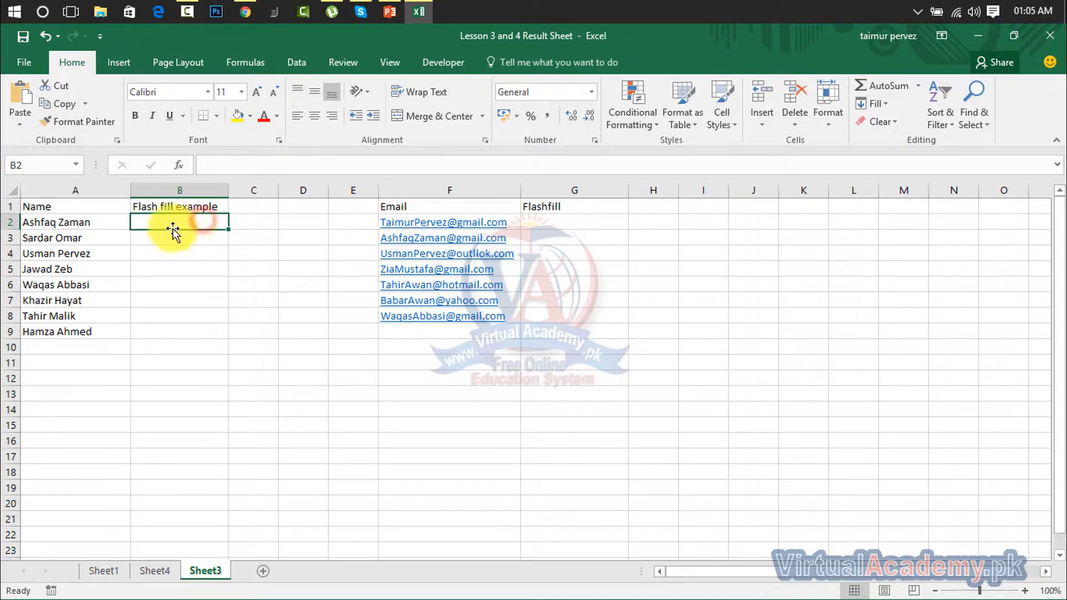
pyautogui.click(69, 222)
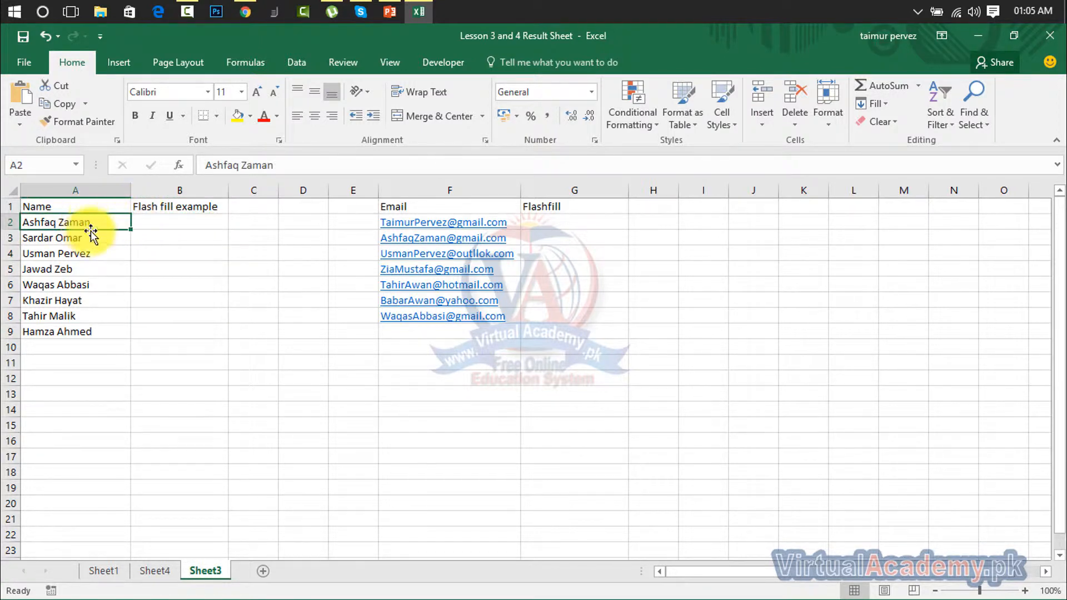
pyautogui.click(160, 220)
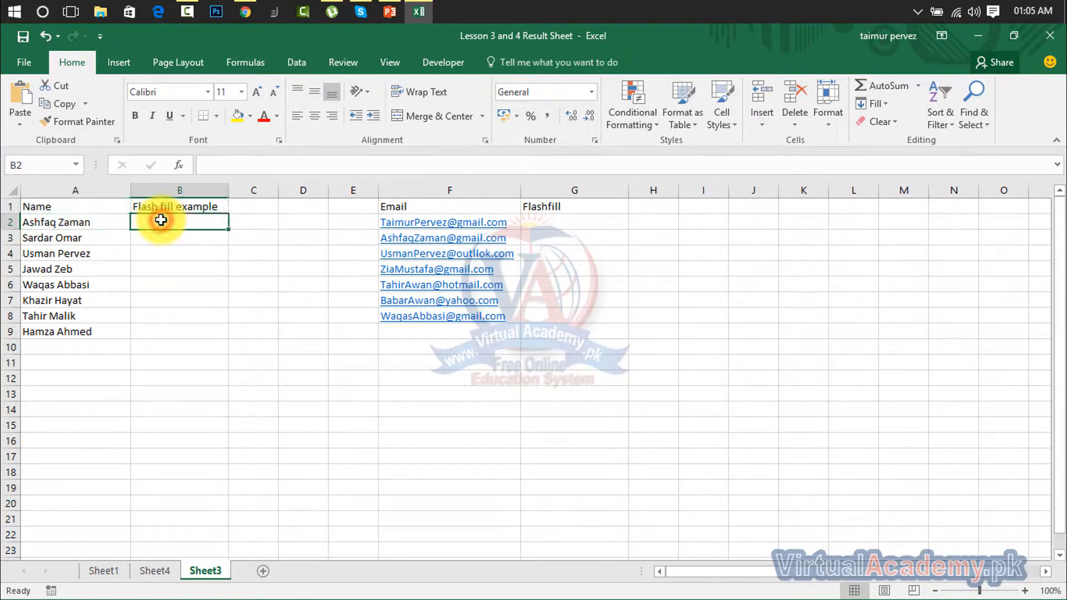
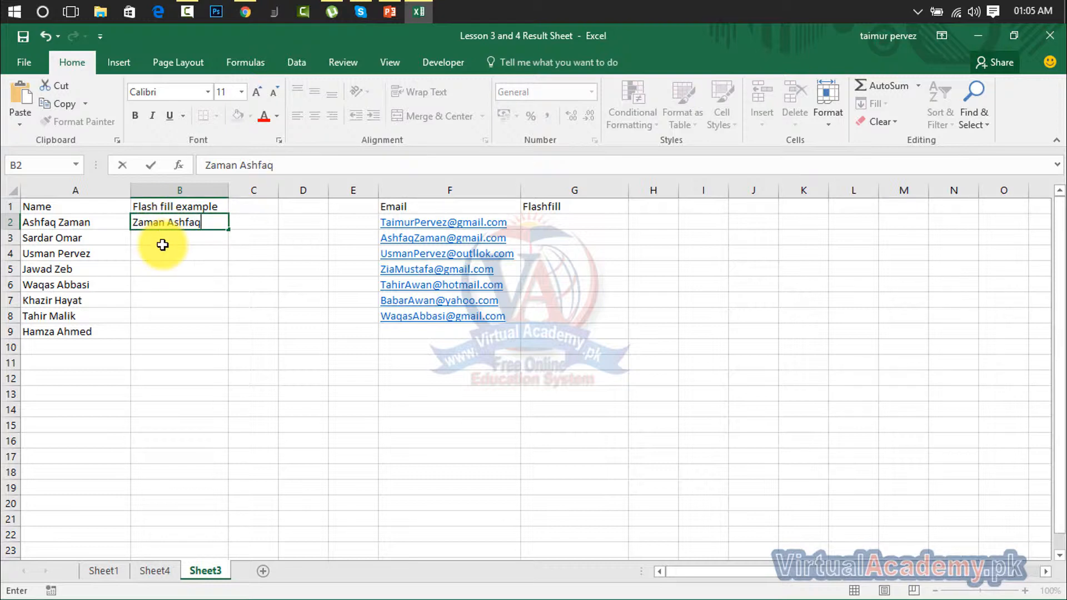
# Commit the surname-first sample in B2 and flash-fill reversed names into B3:B9
pyautogui.press('Return')
pyautogui.moveTo(181, 222); pyautogui.dragTo(169, 331)
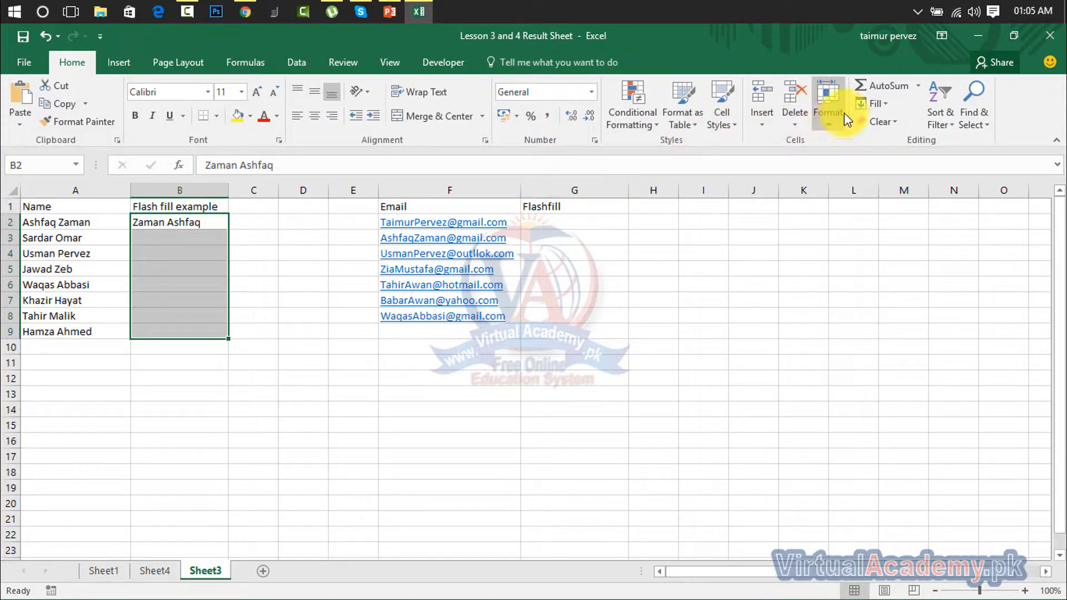
pyautogui.click(878, 105)
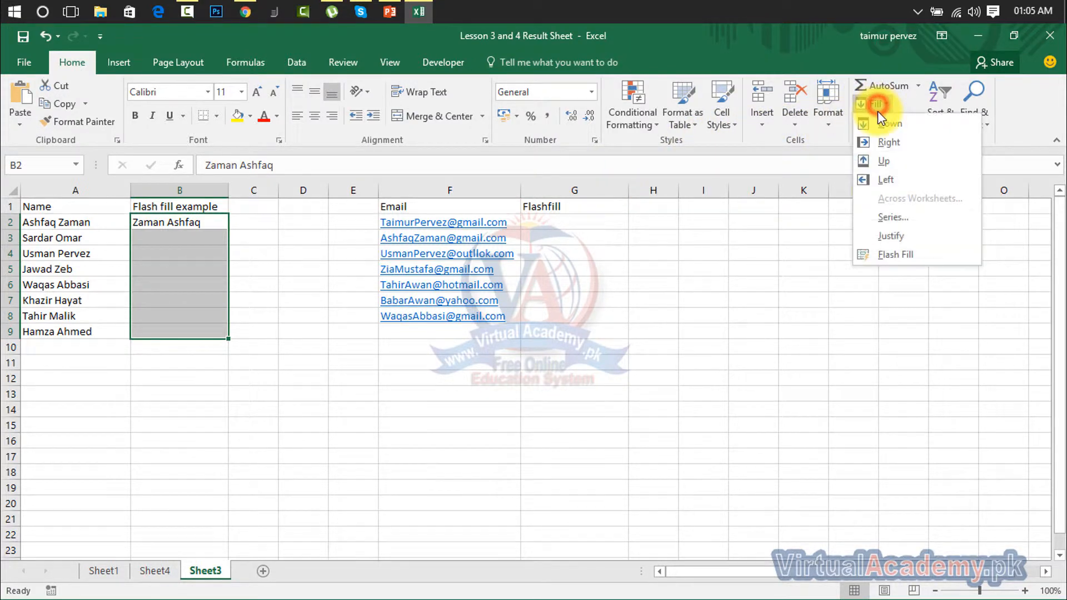
pyautogui.click(868, 255)
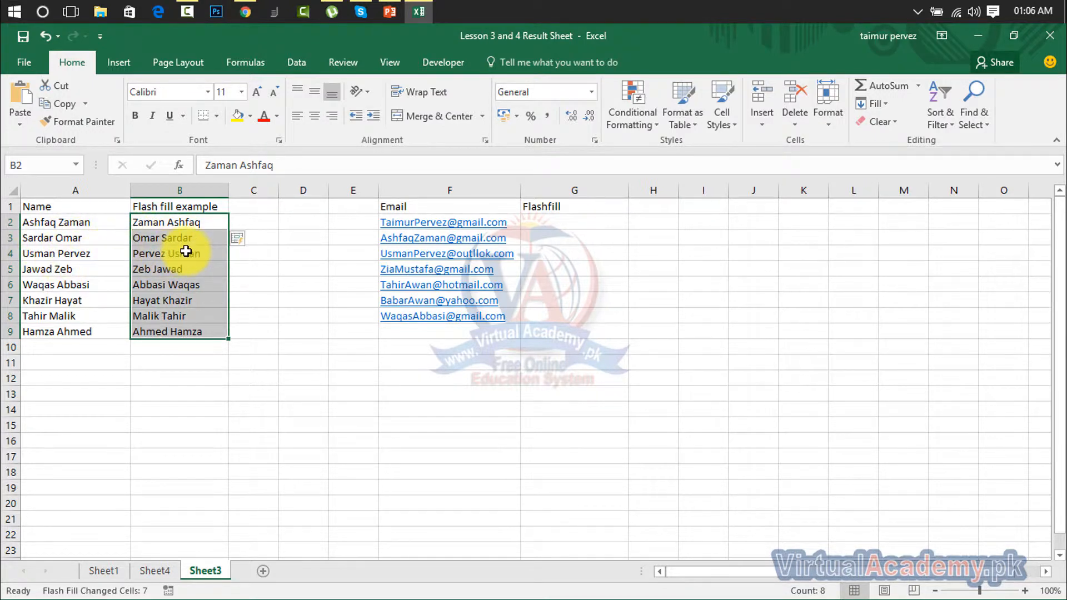
# Delete the reversed names from column B
pyautogui.moveTo(186, 251); pyautogui.dragTo(159, 365)
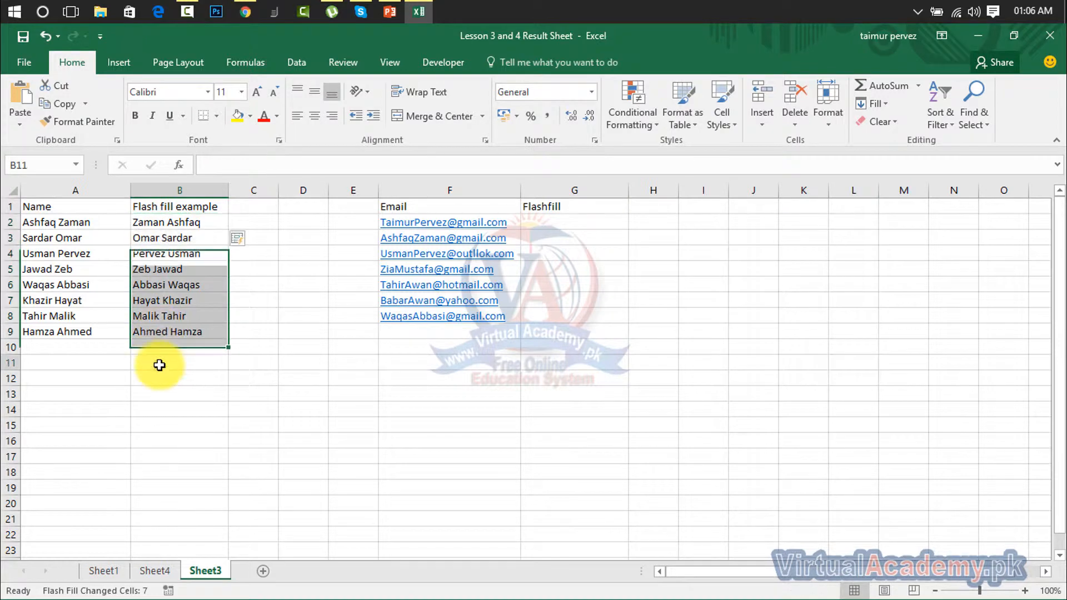
pyautogui.click(160, 360)
pyautogui.moveTo(166, 222); pyautogui.dragTo(173, 332)
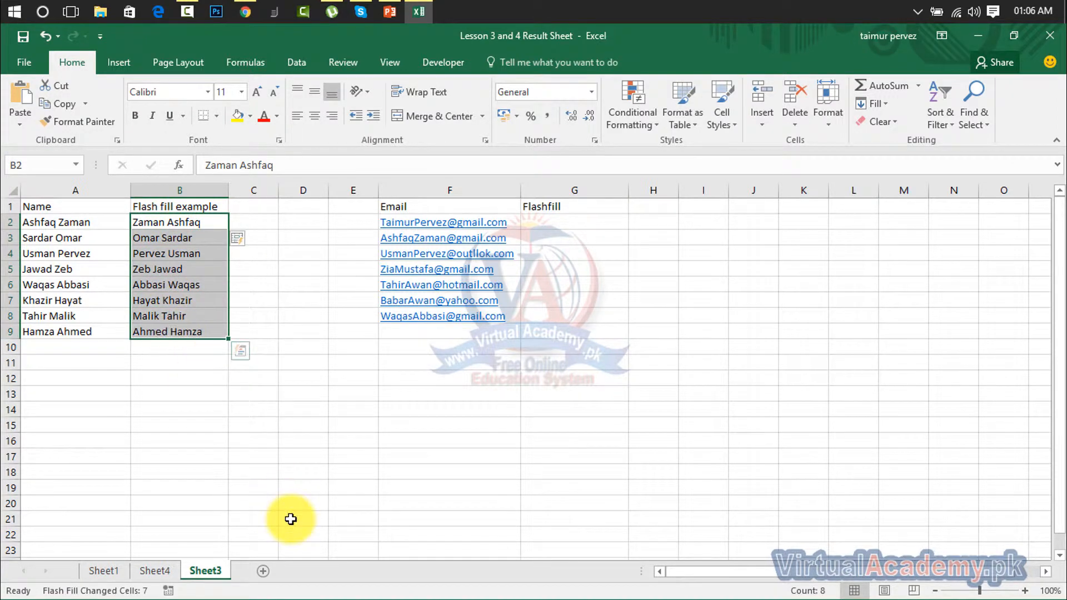
pyautogui.press('Delete')
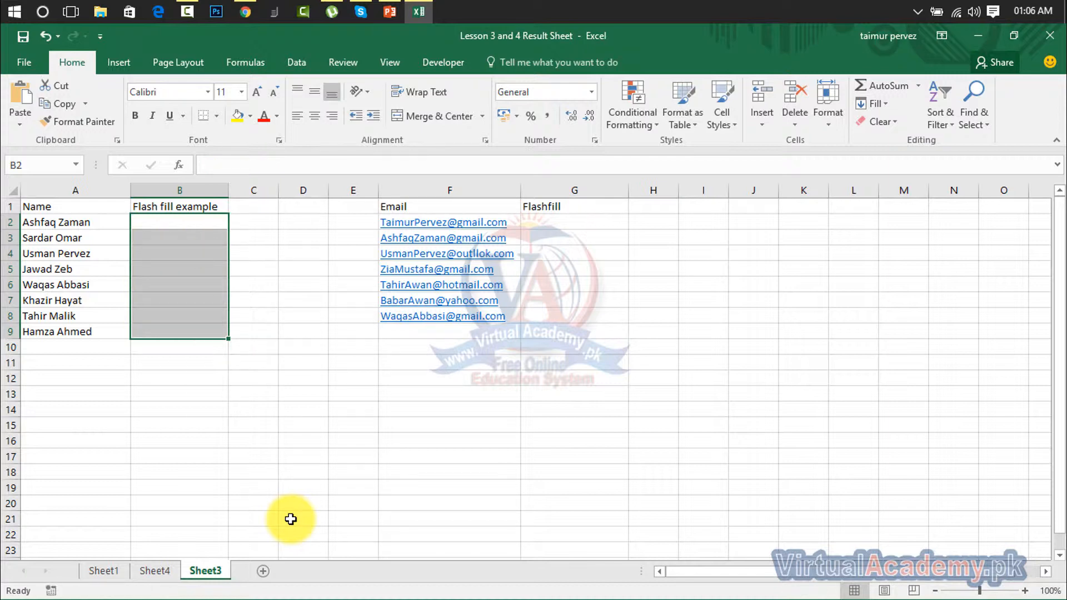
# Enter initials 'A Z' in B2 and flash-fill every name's initials down through B9
pyautogui.write('A')
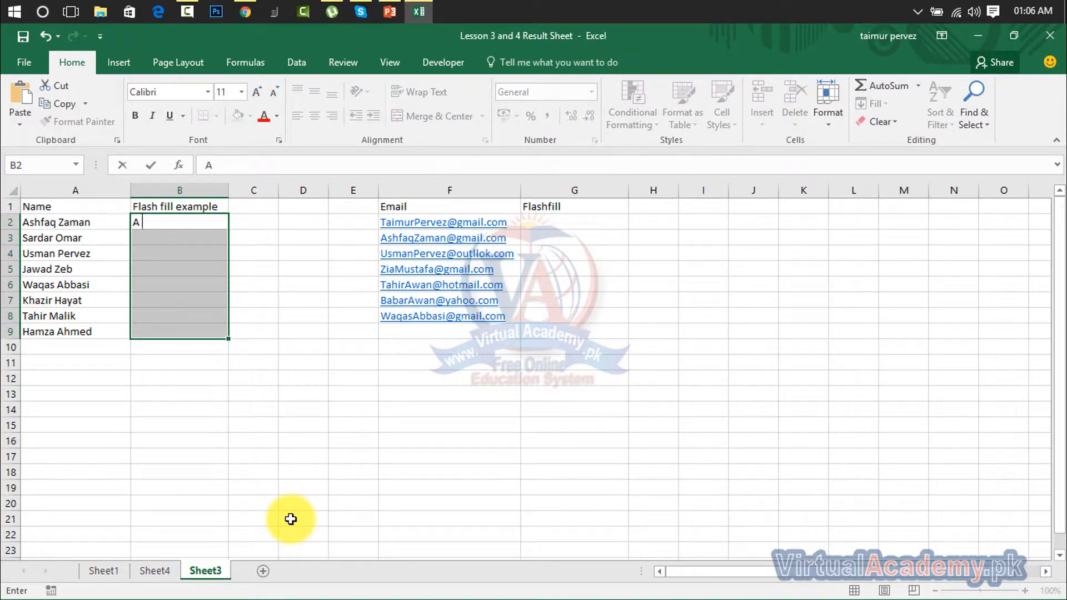
pyautogui.write(' Z')
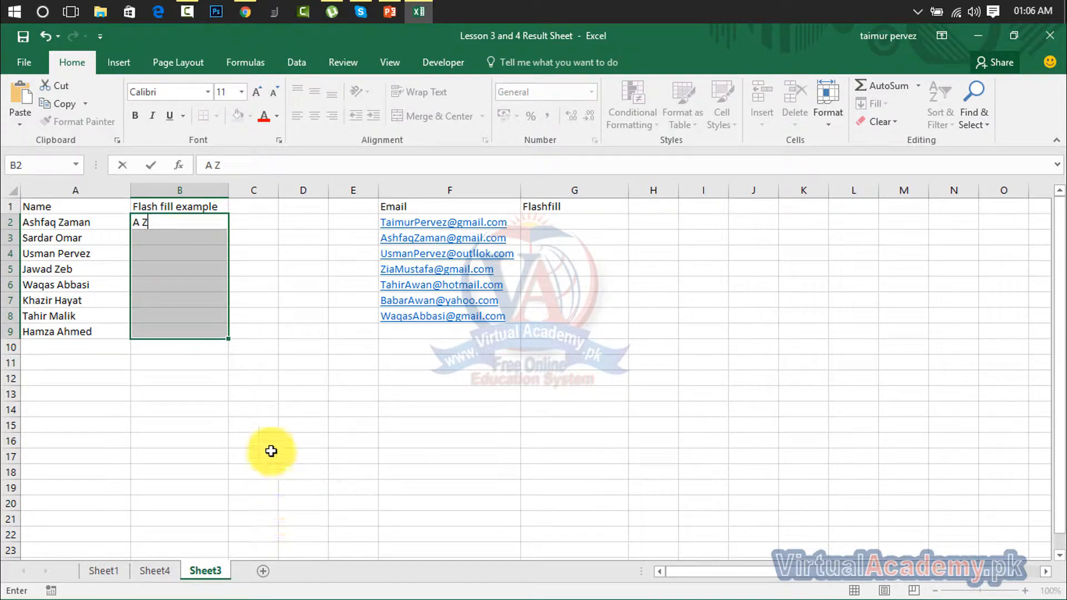
pyautogui.click(268, 440)
pyautogui.moveTo(180, 223); pyautogui.dragTo(186, 316)
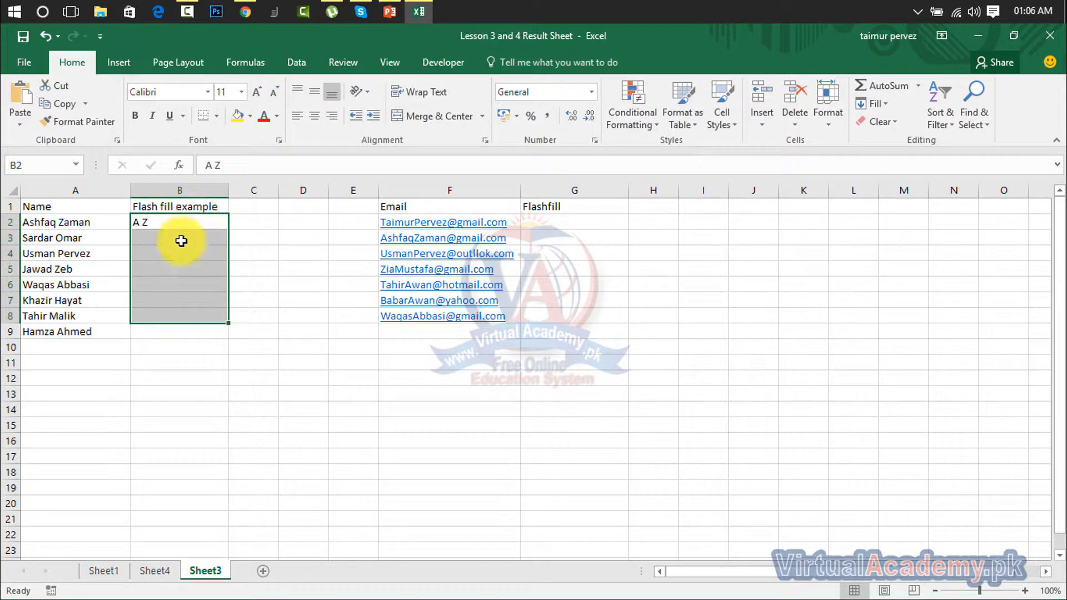
pyautogui.moveTo(182, 222); pyautogui.dragTo(178, 328)
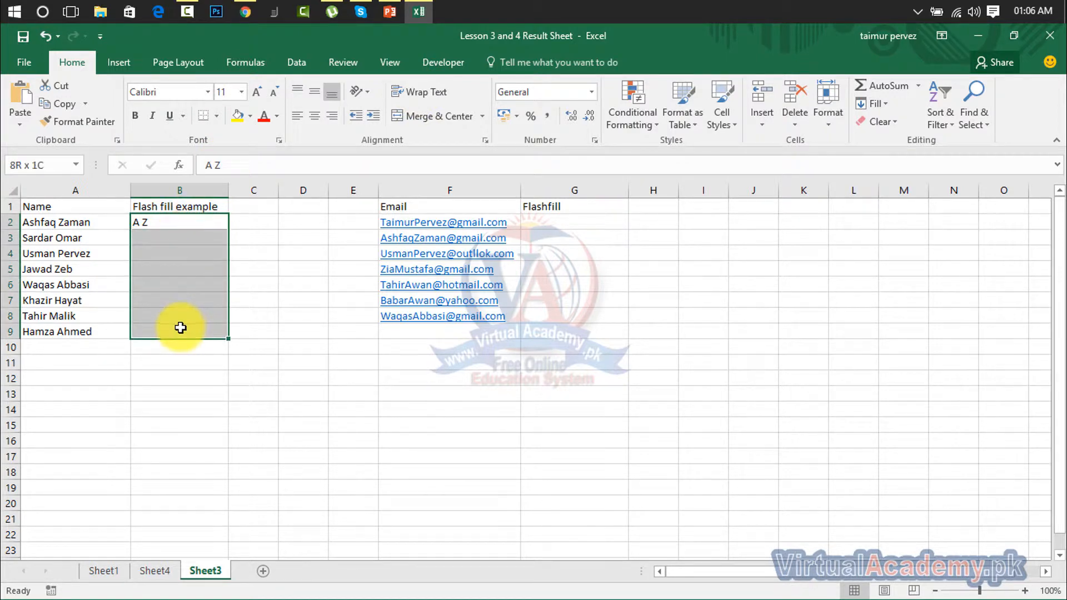
pyautogui.click(888, 104)
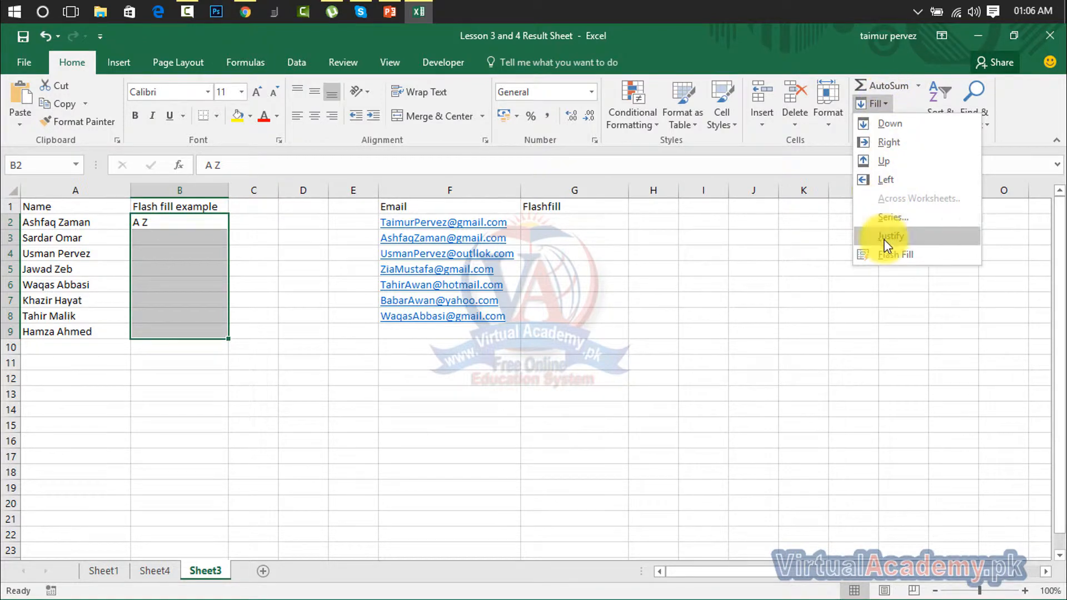
pyautogui.click(882, 253)
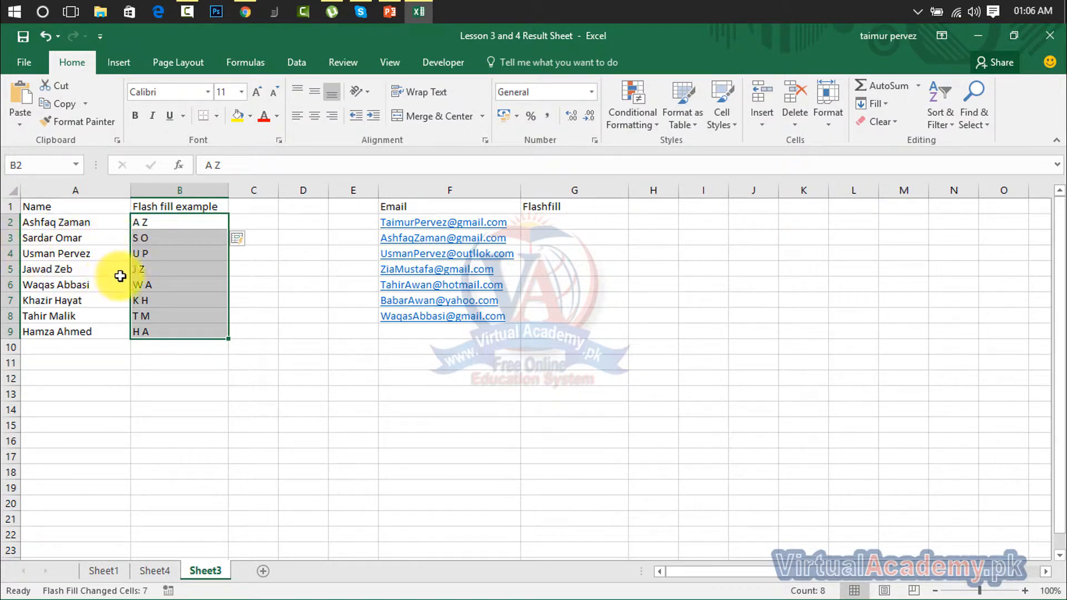
pyautogui.click(238, 345)
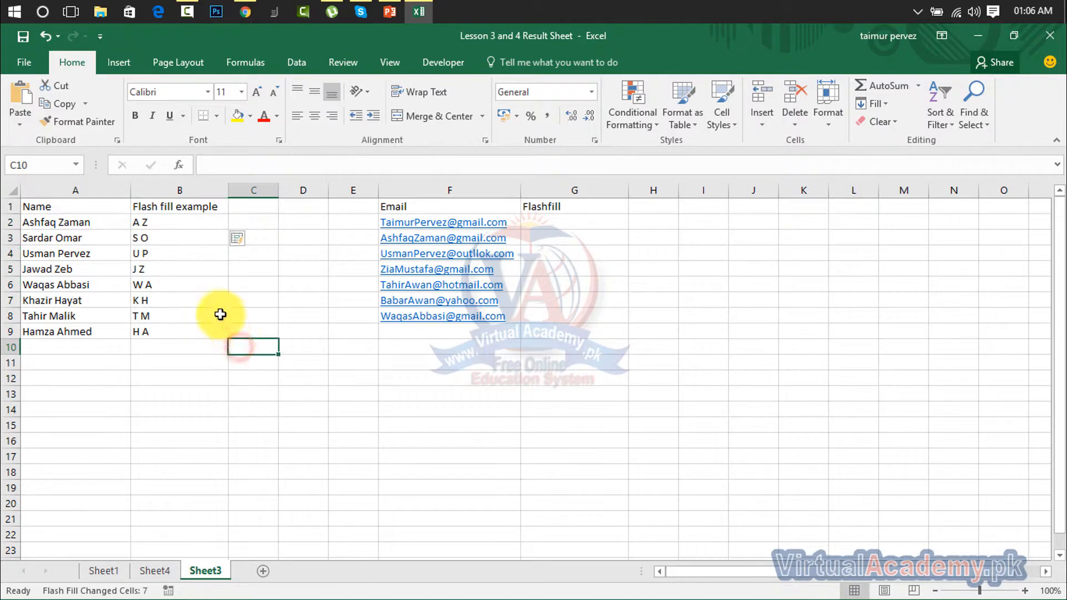
pyautogui.moveTo(164, 220); pyautogui.dragTo(165, 332)
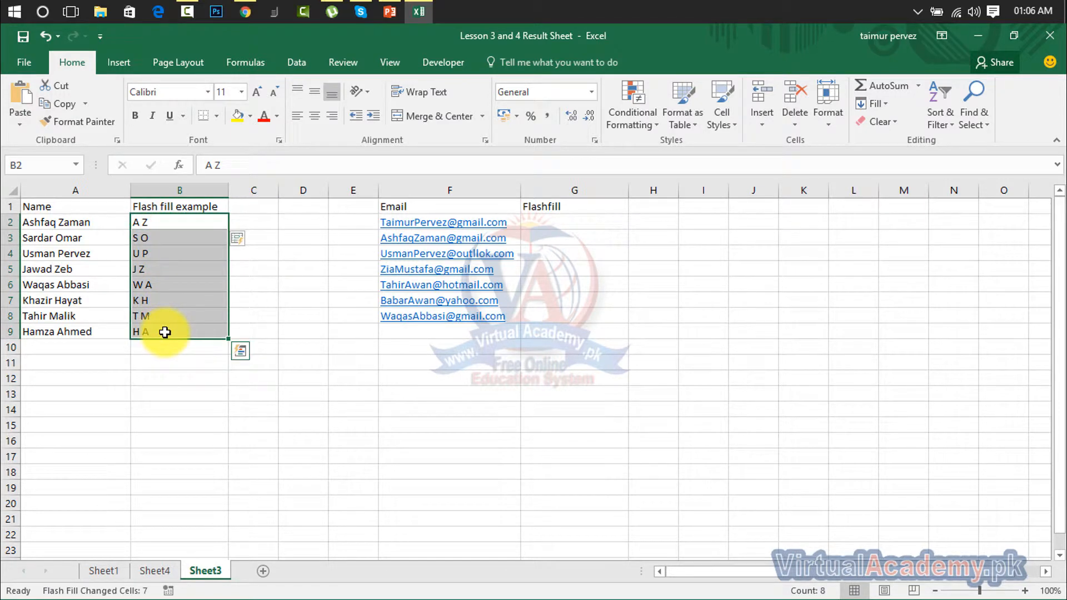
# Clear the initials from B2:B9
pyautogui.press('BackSpace')
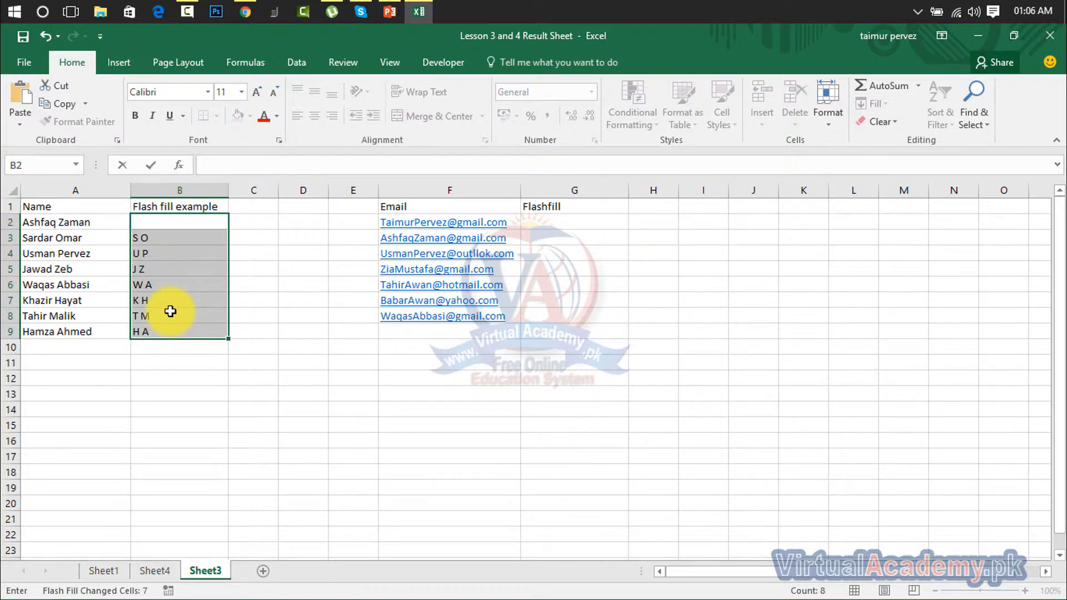
pyautogui.doubleClick(168, 314)
pyautogui.click(179, 234)
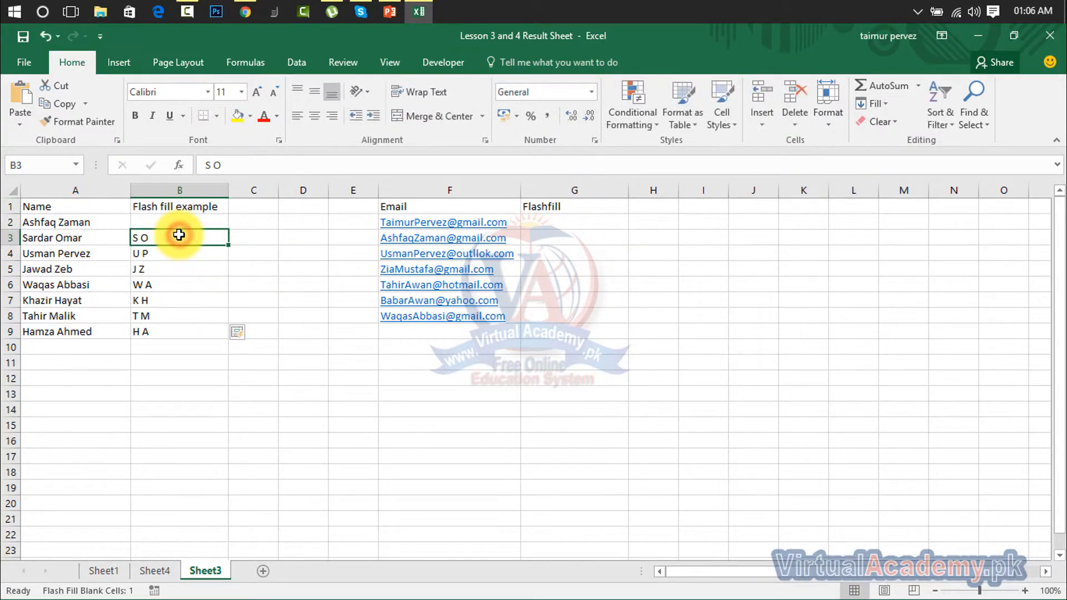
pyautogui.moveTo(175, 222); pyautogui.dragTo(167, 331)
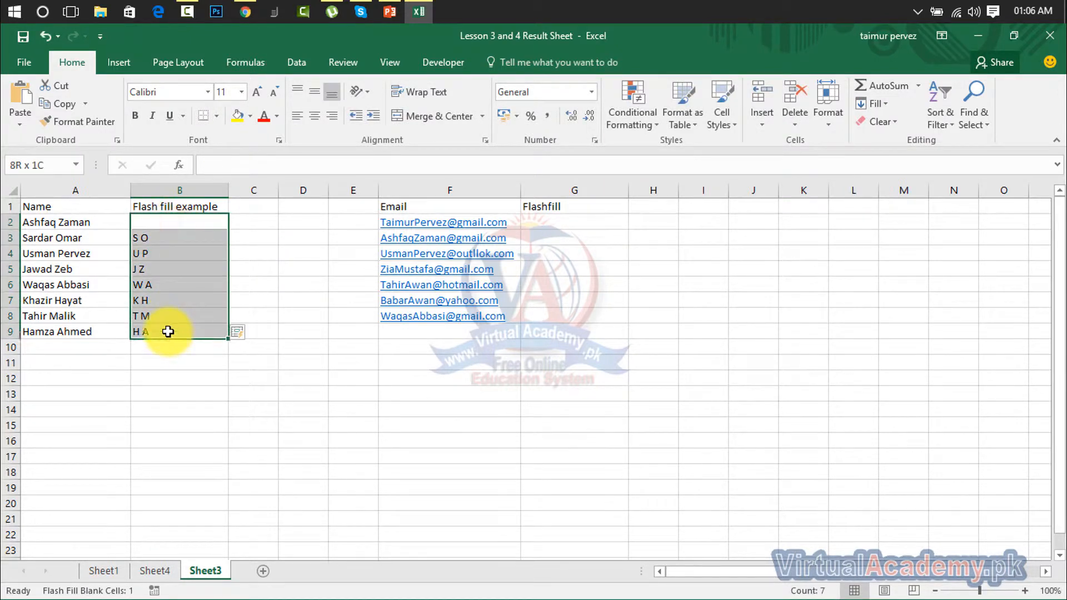
pyautogui.press('Delete')
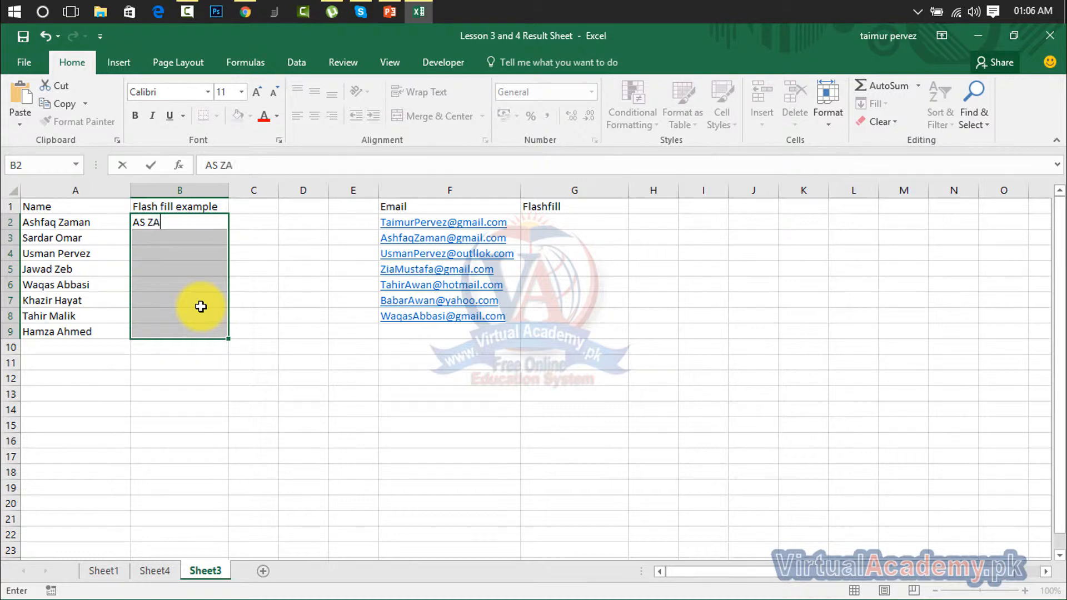
# Enter 'AS ZA' in B2 and flash-fill the two-letter pattern into B3:B9
pyautogui.click(200, 344)
pyautogui.moveTo(180, 222); pyautogui.dragTo(179, 328)
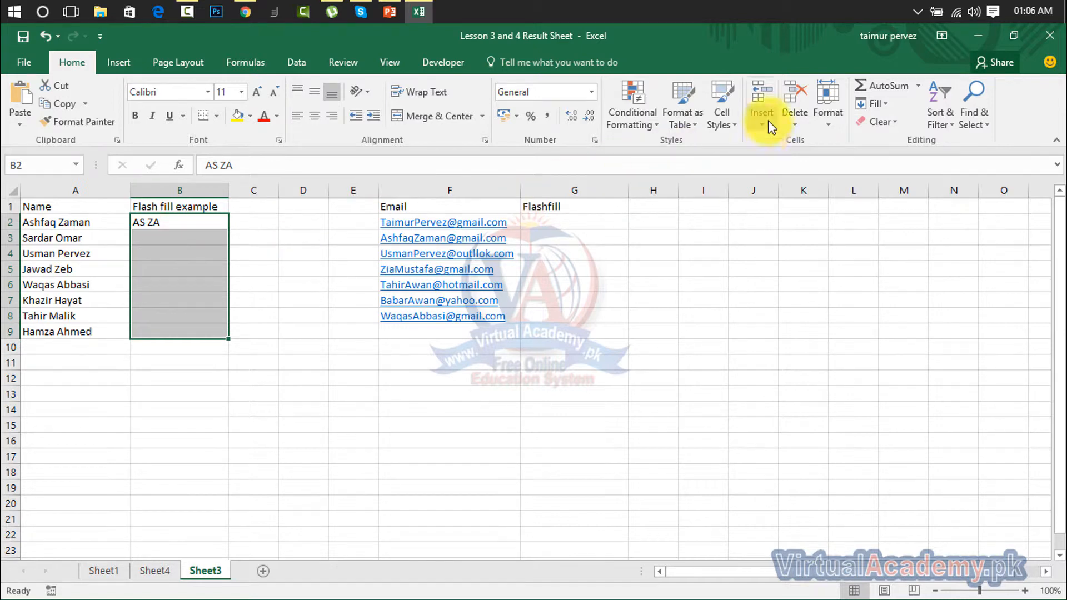
pyautogui.click(892, 110)
pyautogui.click(882, 259)
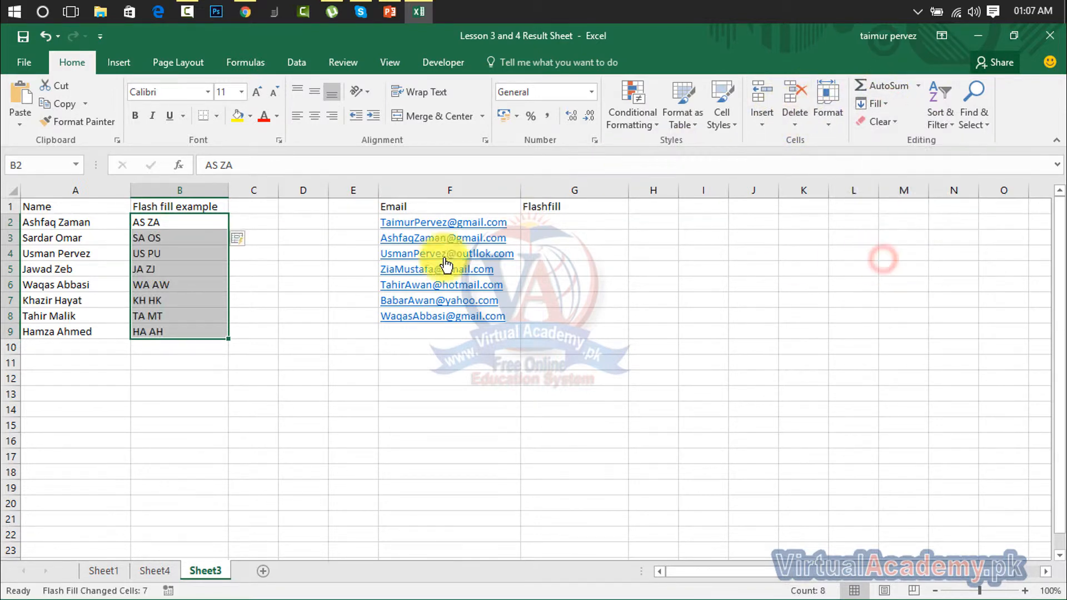
pyautogui.click(178, 350)
pyautogui.click(155, 229)
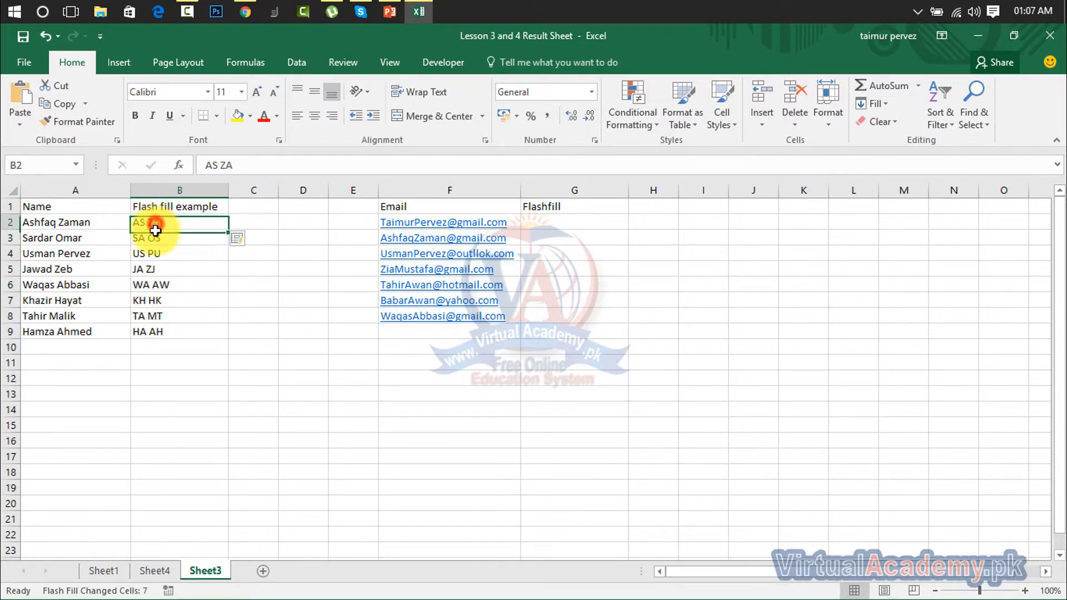
pyautogui.moveTo(155, 229); pyautogui.dragTo(153, 328)
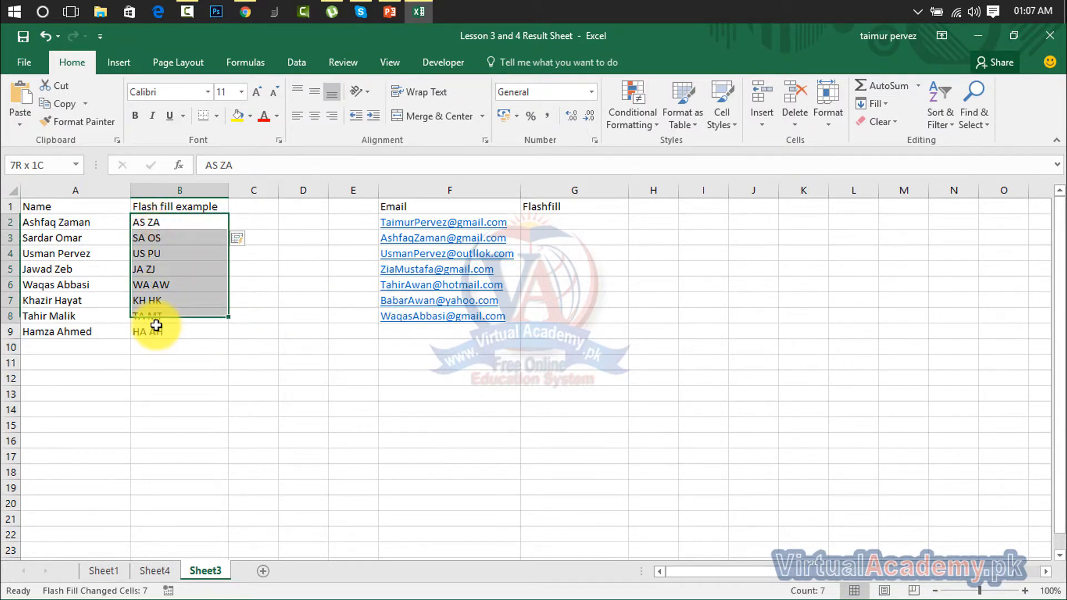
# Clear B2:B9 and enter the first three letters of A2's name in B2
pyautogui.press('Delete')
pyautogui.click(283, 534)
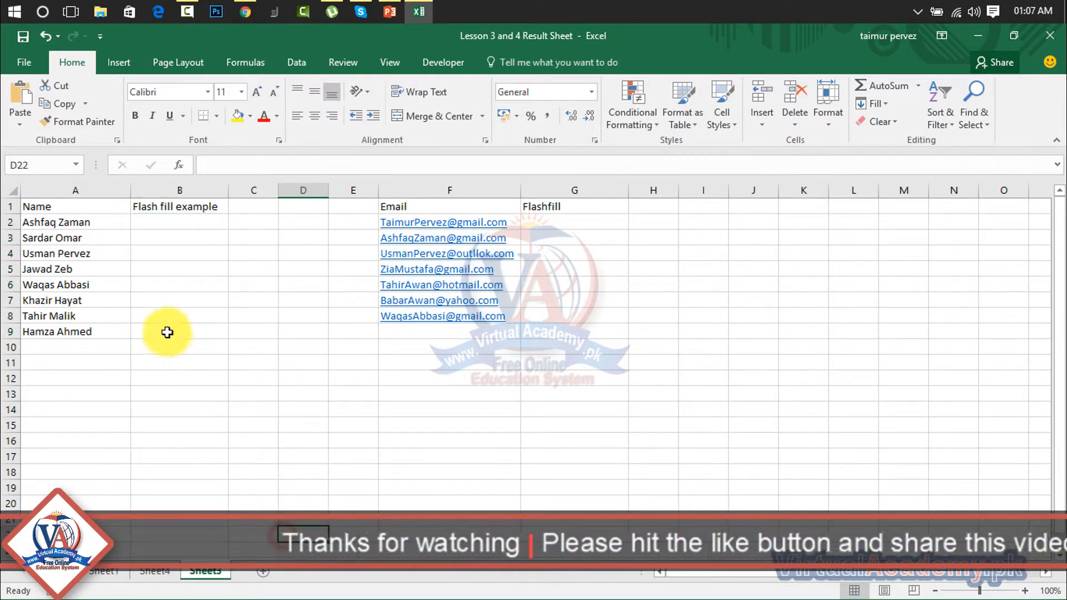
pyautogui.click(162, 226)
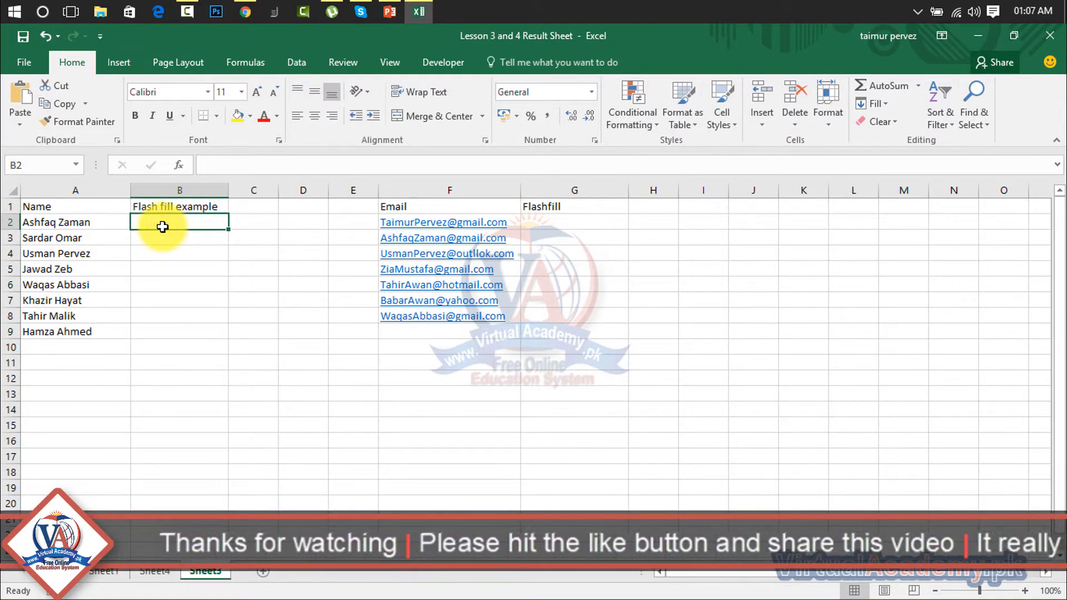
pyautogui.write('Ash')
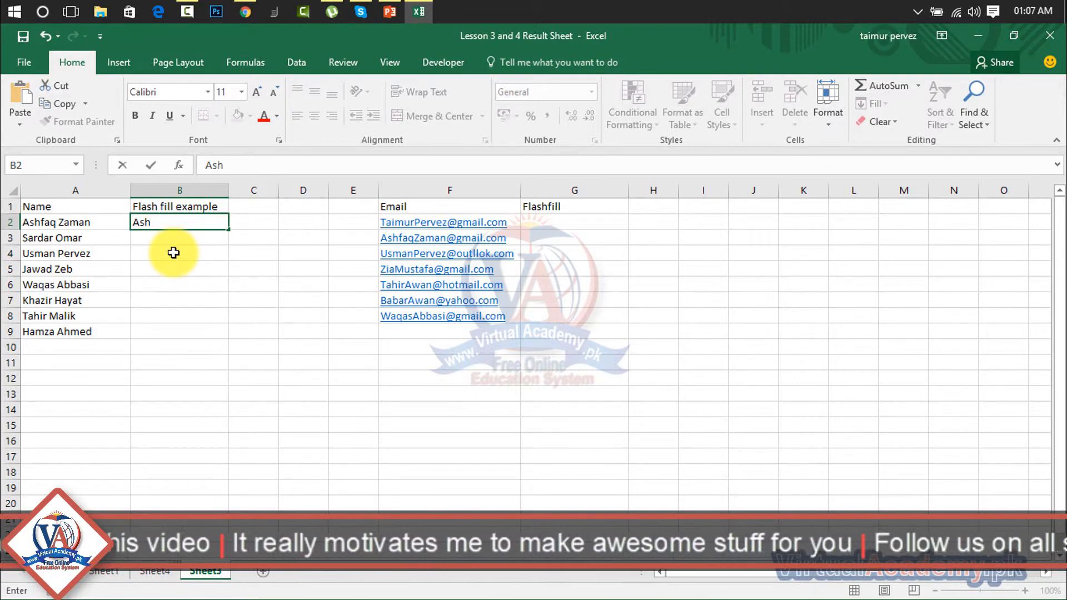
pyautogui.click(174, 252)
# Flash-fill three-letter name prefixes into B3:B9 with Ctrl+E, then delete B2:B9
pyautogui.moveTo(162, 221); pyautogui.dragTo(172, 331)
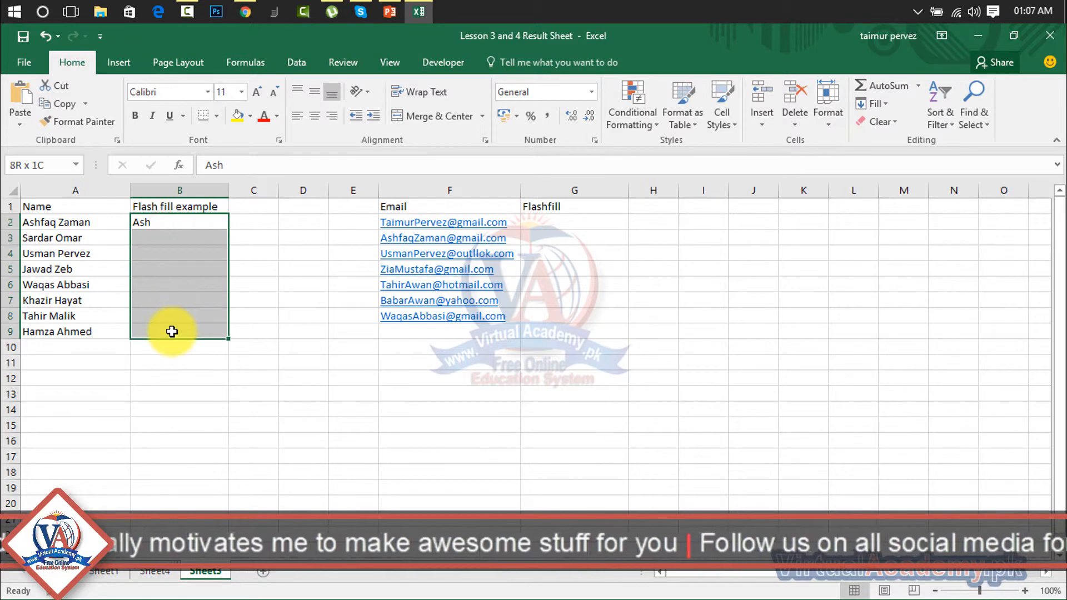
pyautogui.hotkey('ctrl', 'e')
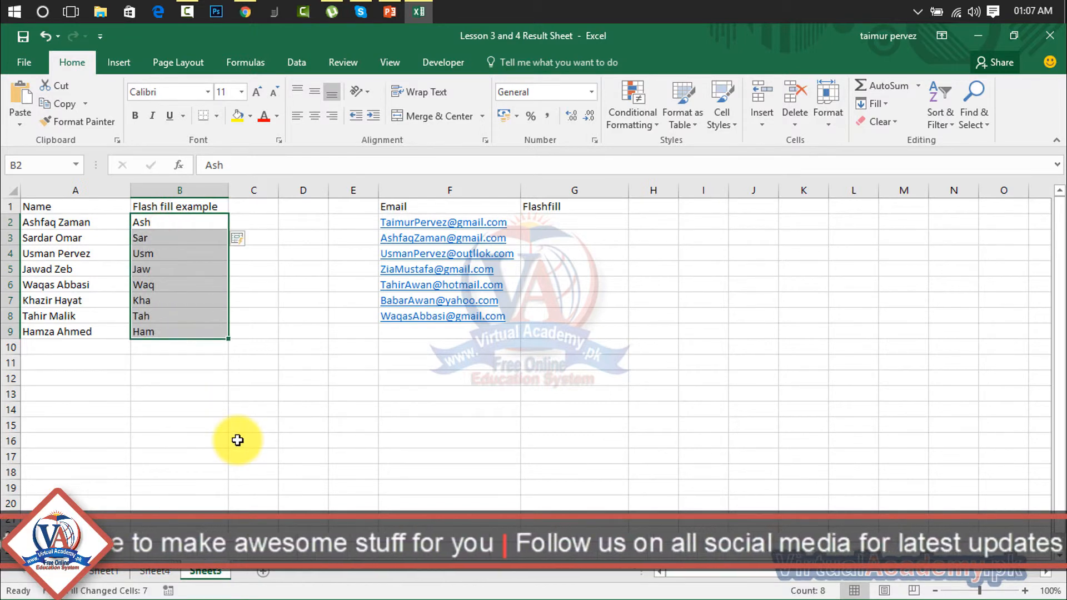
pyautogui.click(152, 348)
pyautogui.moveTo(152, 223); pyautogui.dragTo(153, 332)
pyautogui.press('Delete')
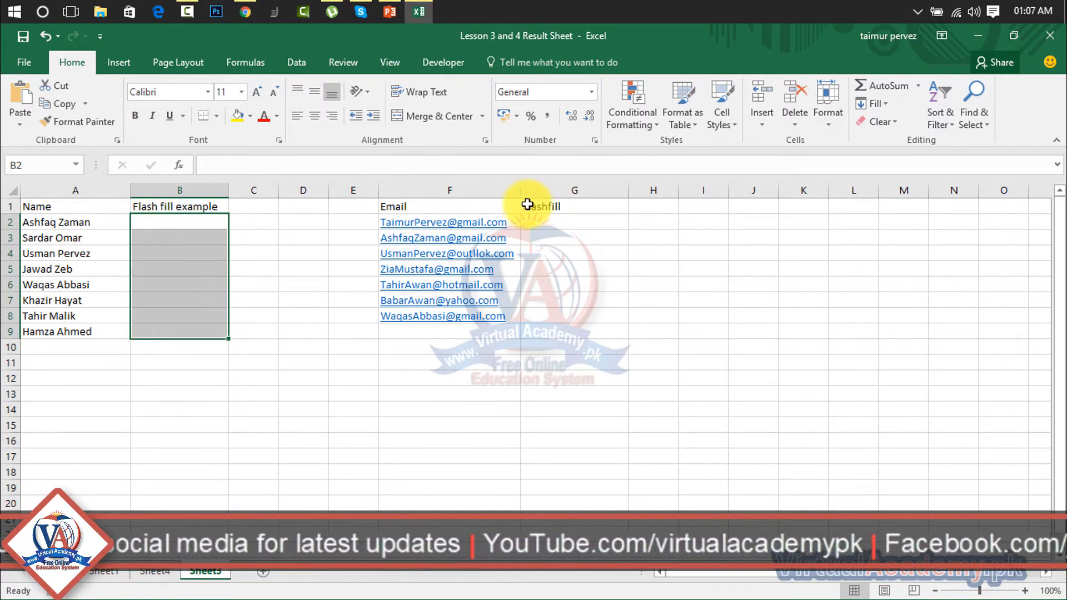
pyautogui.click(543, 217)
pyautogui.moveTo(549, 221); pyautogui.dragTo(548, 315)
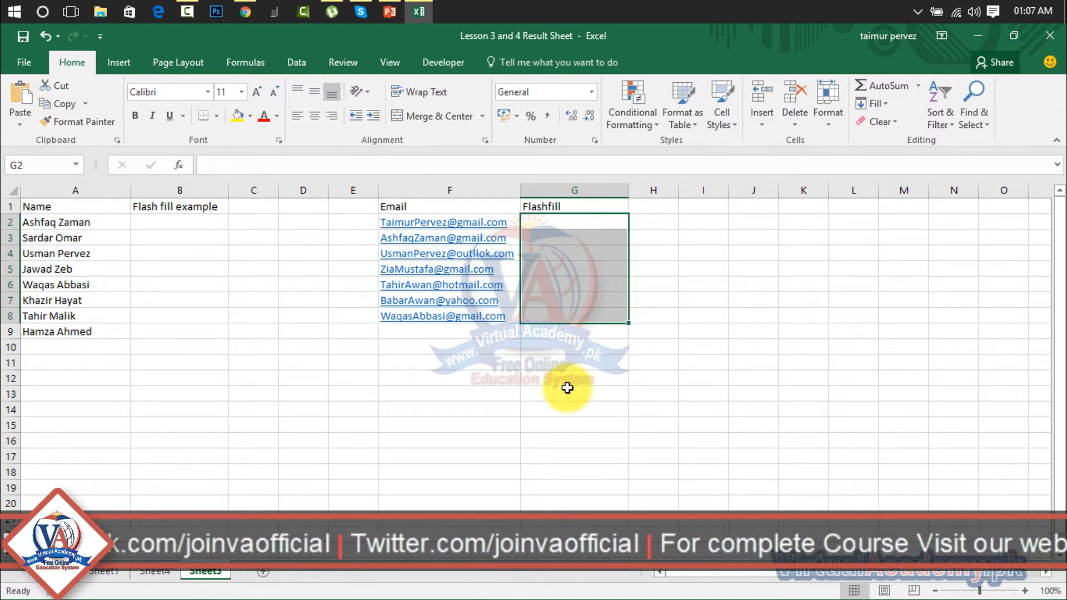
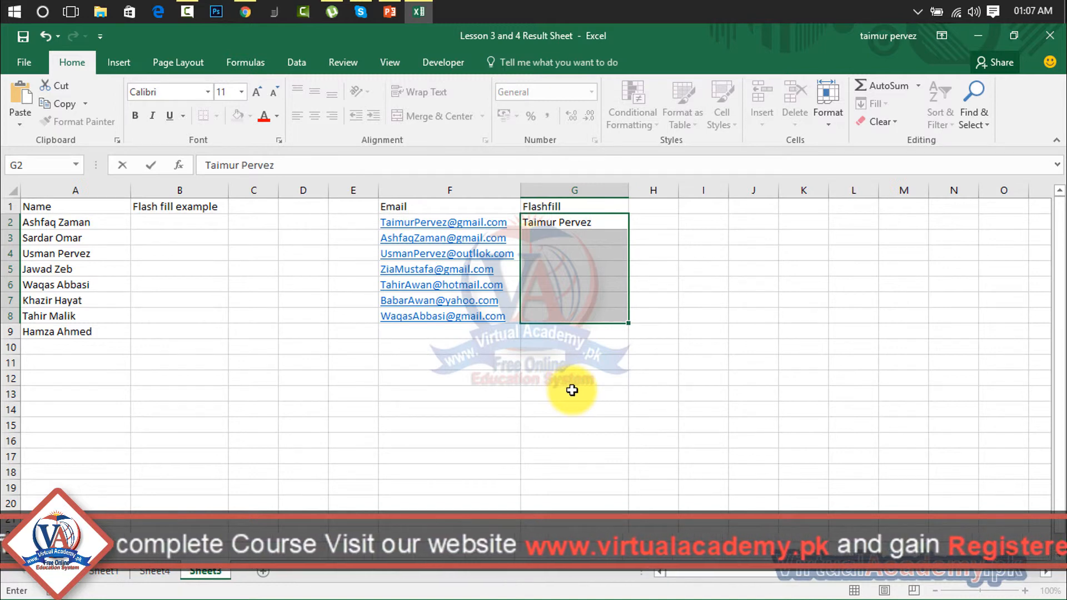
pyautogui.click(572, 390)
pyautogui.moveTo(554, 226); pyautogui.dragTo(553, 314)
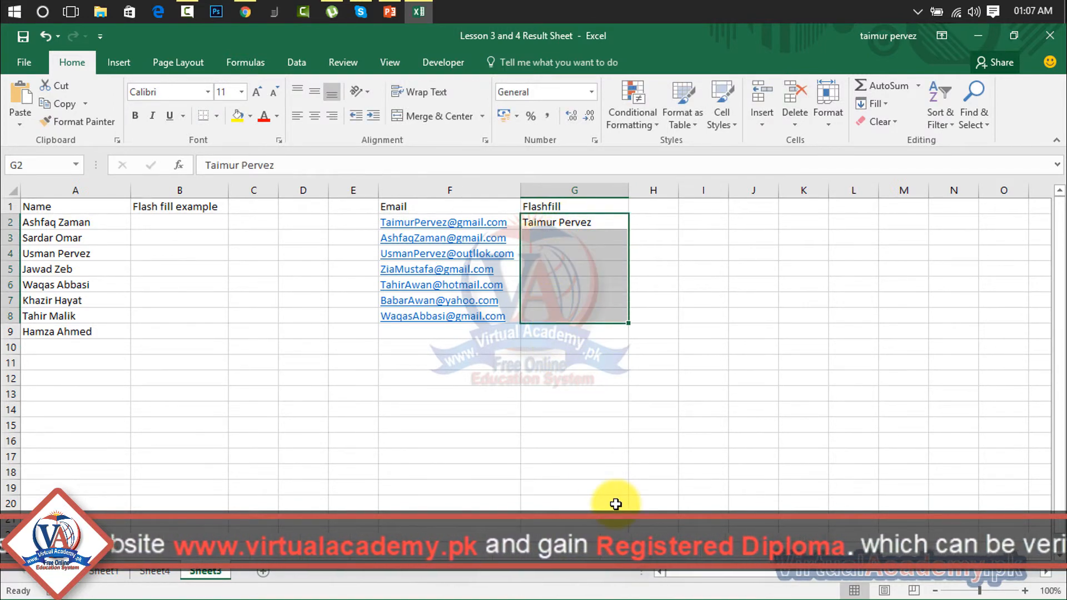
pyautogui.hotkey('ctrl', 'e')
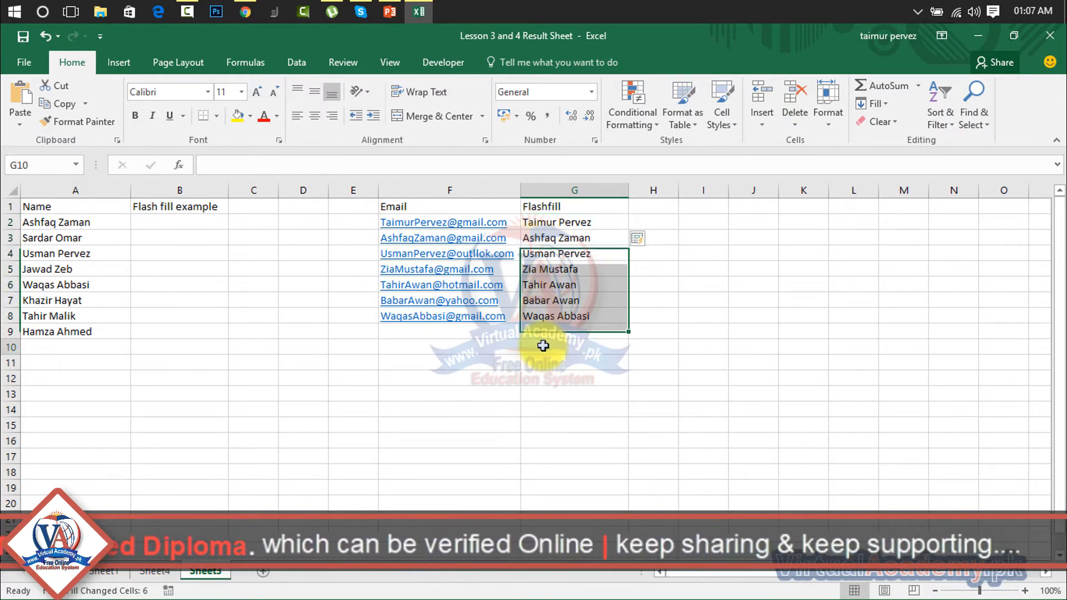
pyautogui.click(543, 346)
pyautogui.moveTo(541, 226); pyautogui.dragTo(547, 314)
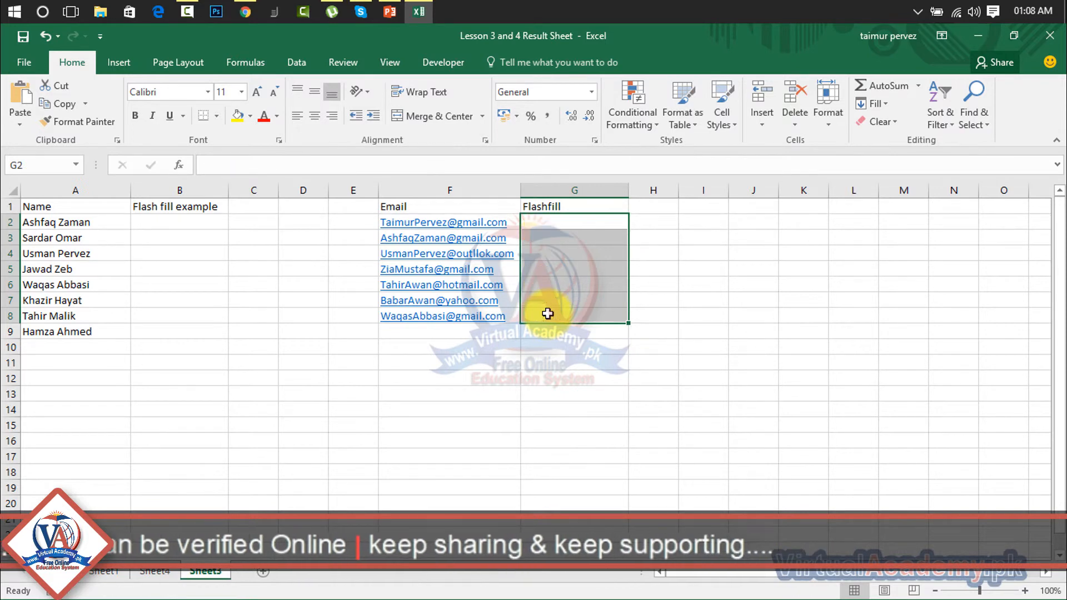
pyautogui.press('Delete')
pyautogui.click(751, 287)
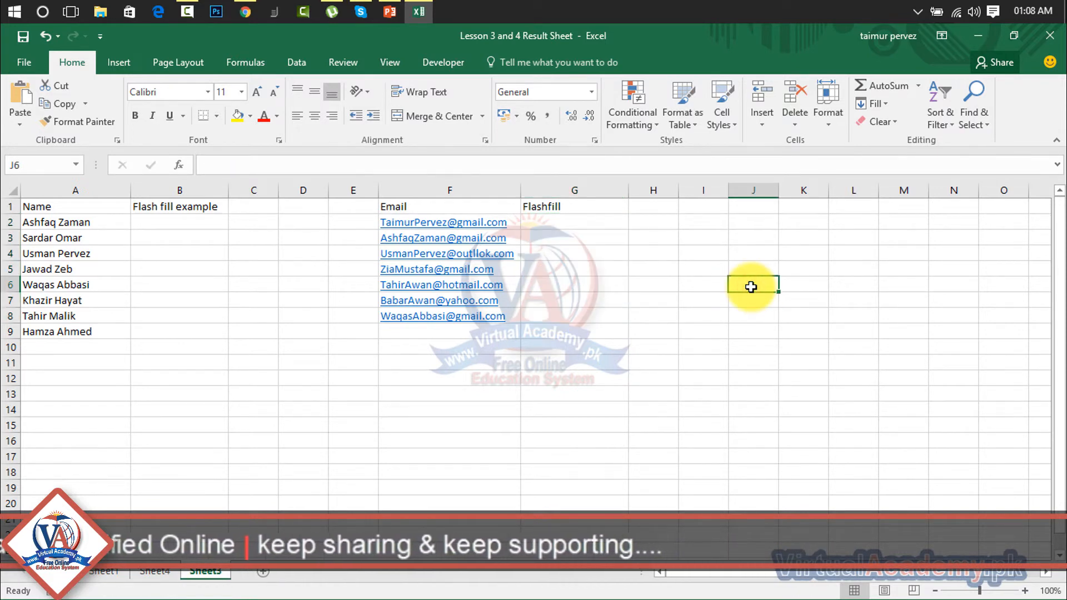